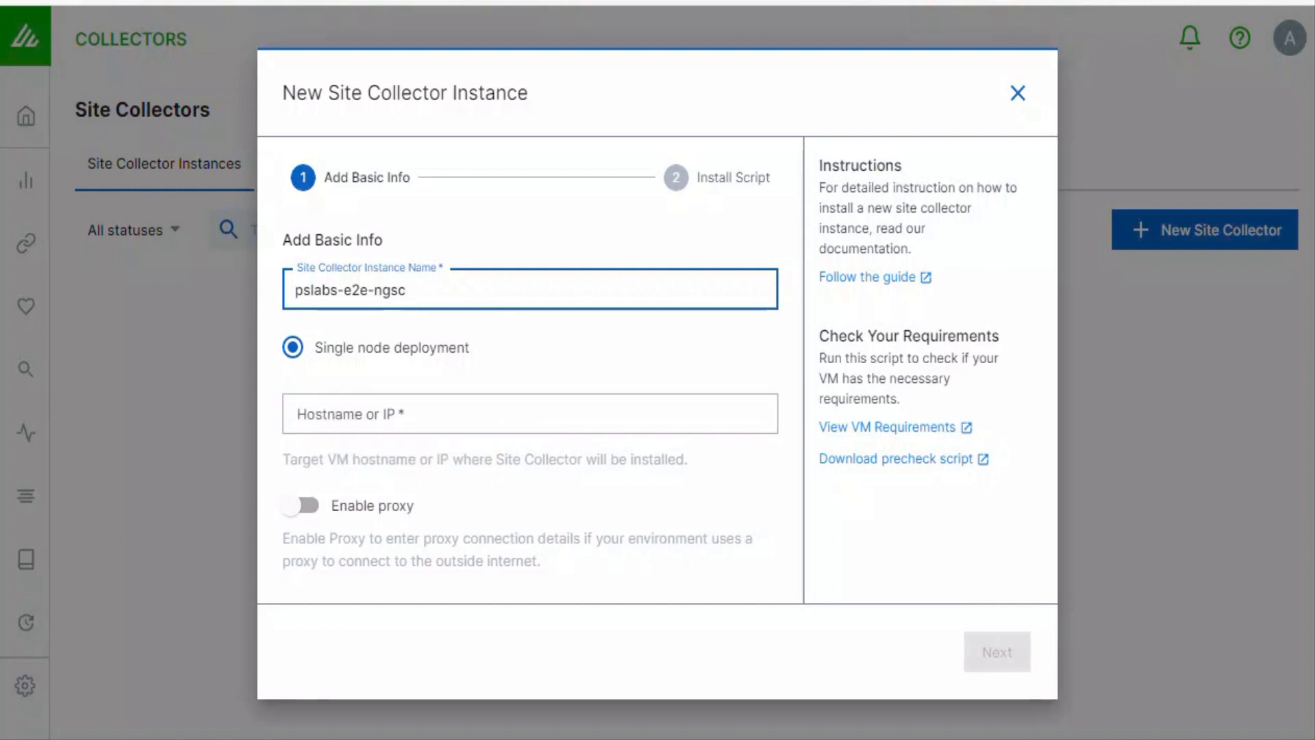
Step: Copy the ens4 IP address 10.130.0.52 from the SSH-in-browser terminal into the new site collector's Hostname or IP field
key(Tab)
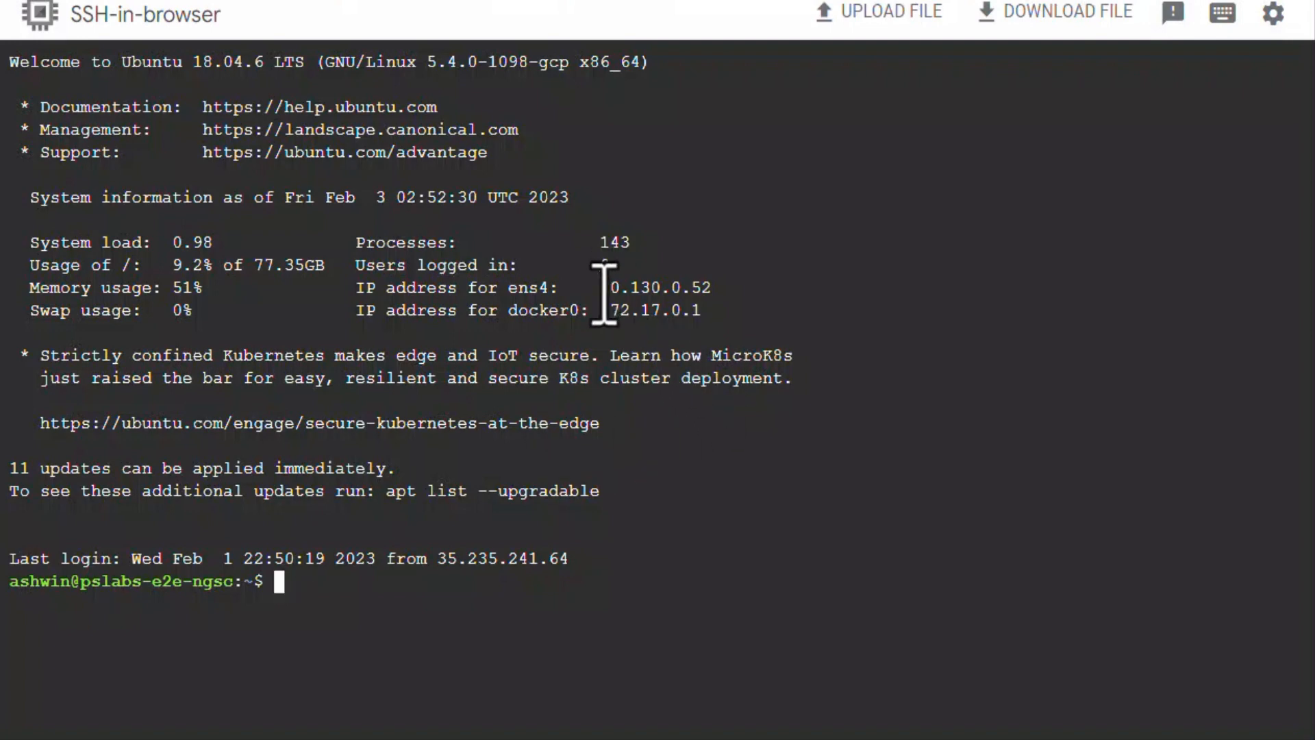
drag(601, 288, 716, 289)
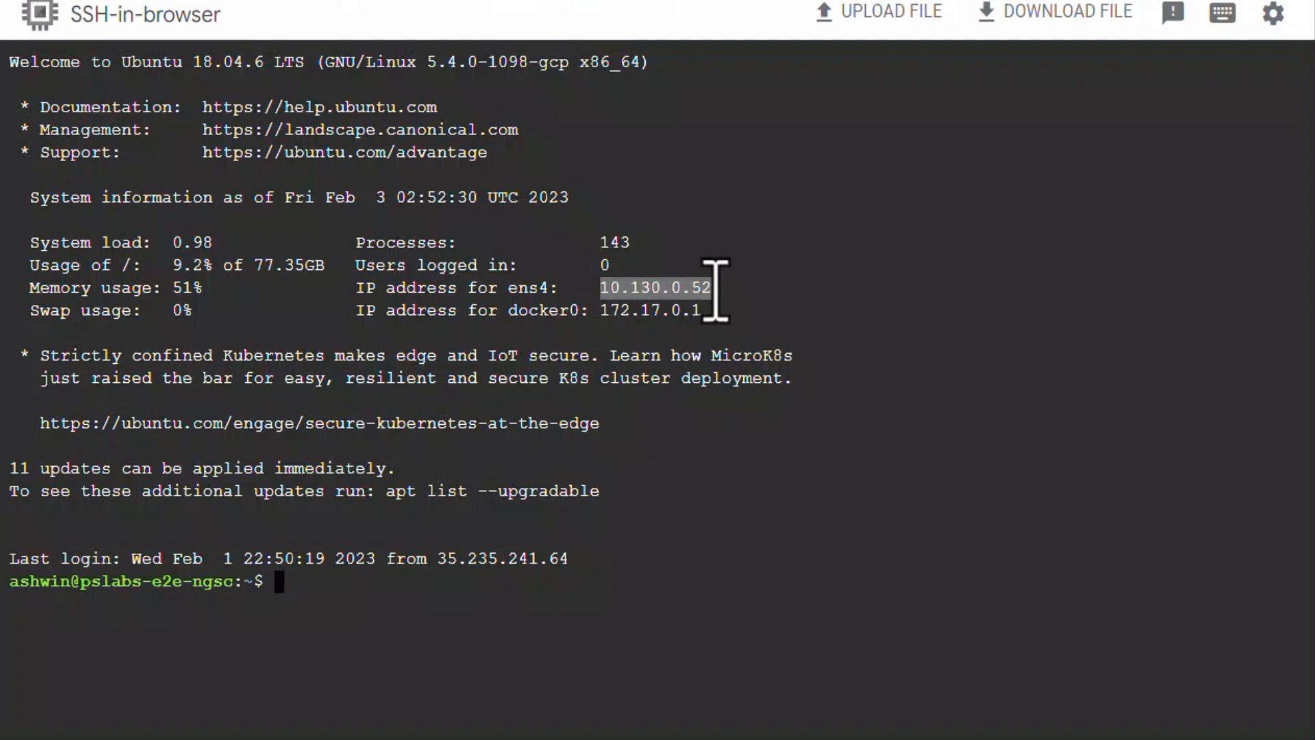
right_click(660, 288)
click(721, 387)
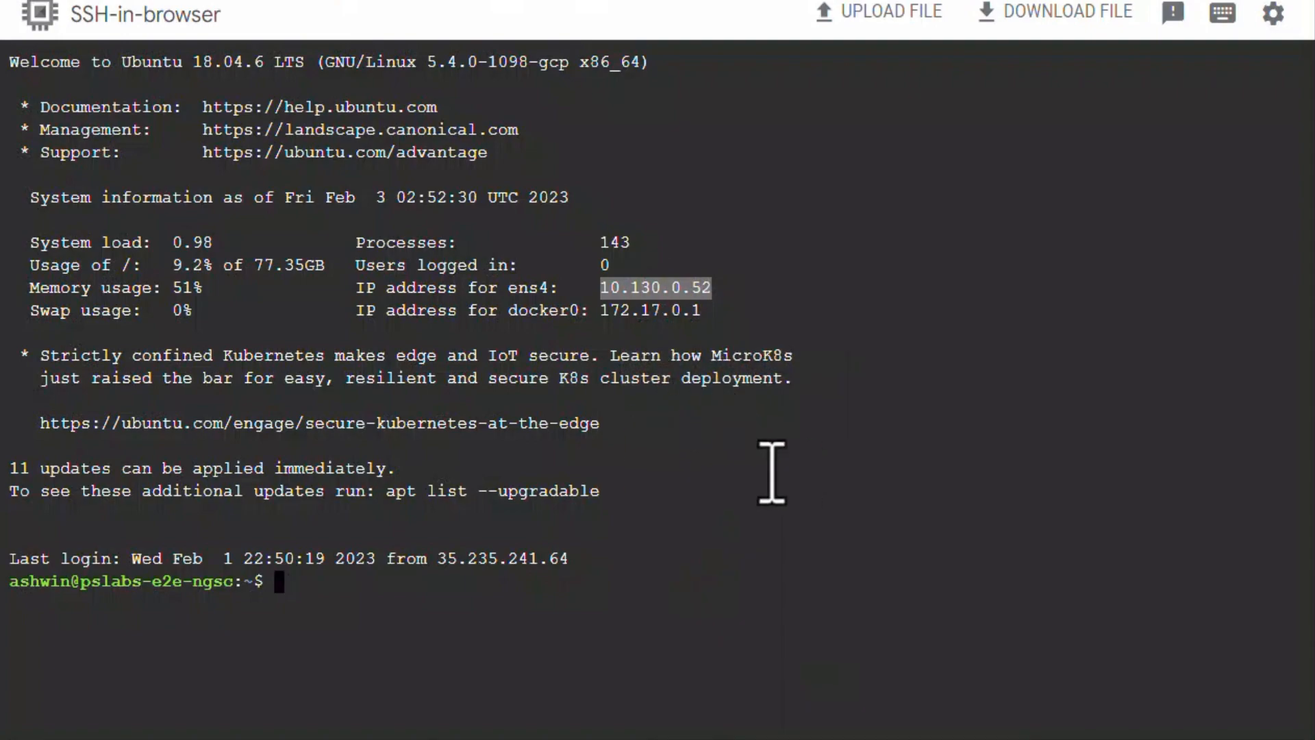
key(alt+Tab)
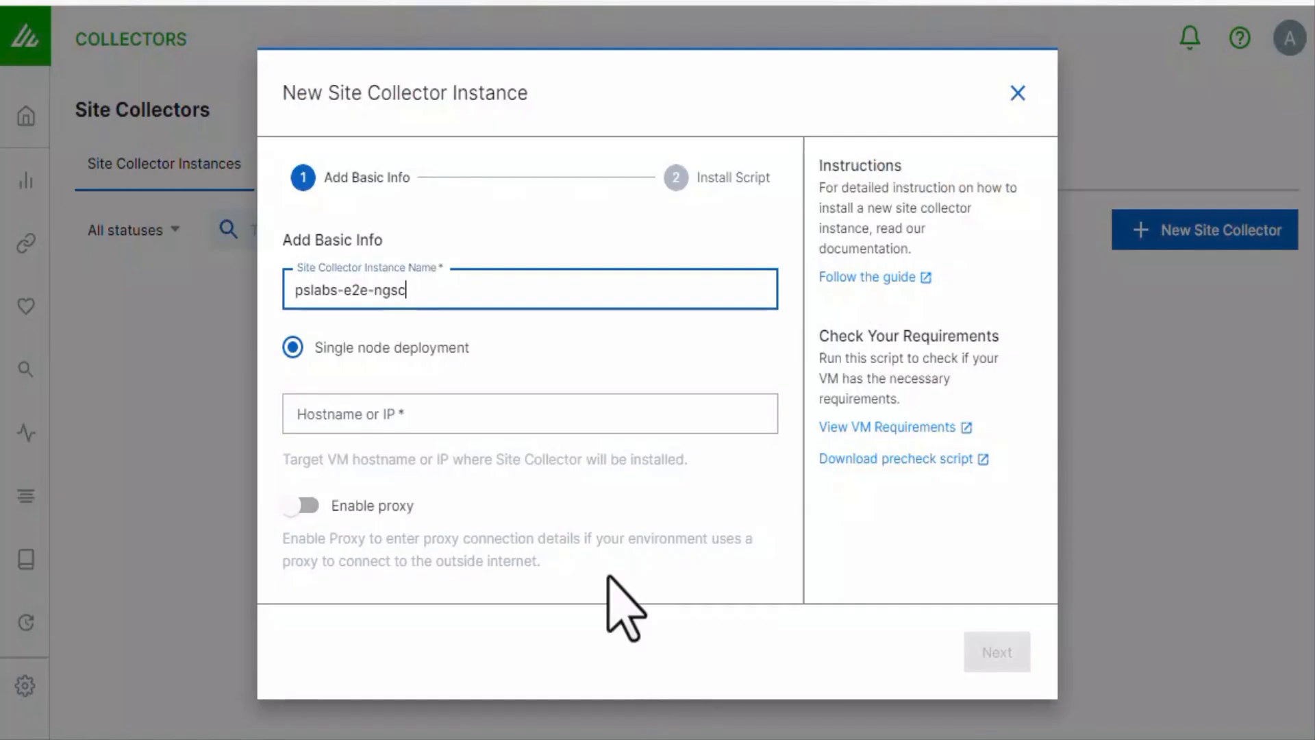
click(413, 413)
key(ctrl+v)
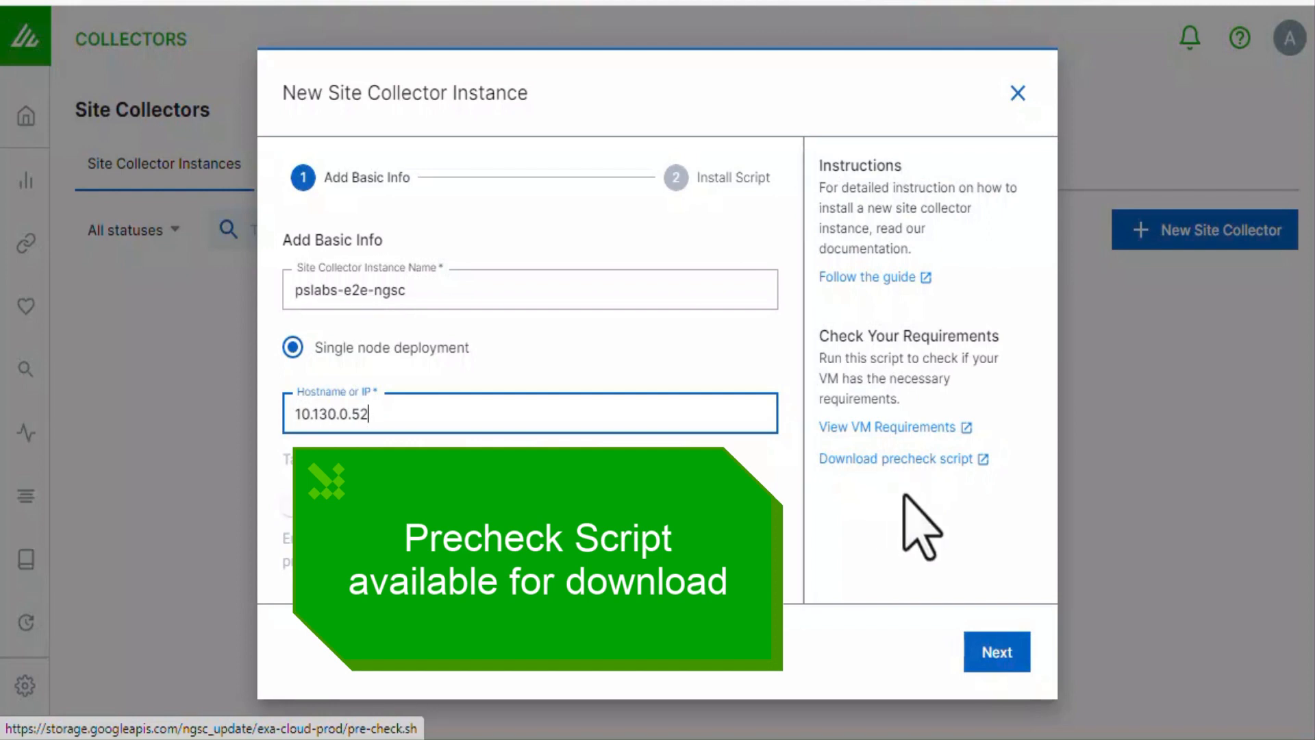
Step: Switch to the SSH-in-browser terminal, list the home directory's files and run "sudo bash pre-check.sh"
click(418, 739)
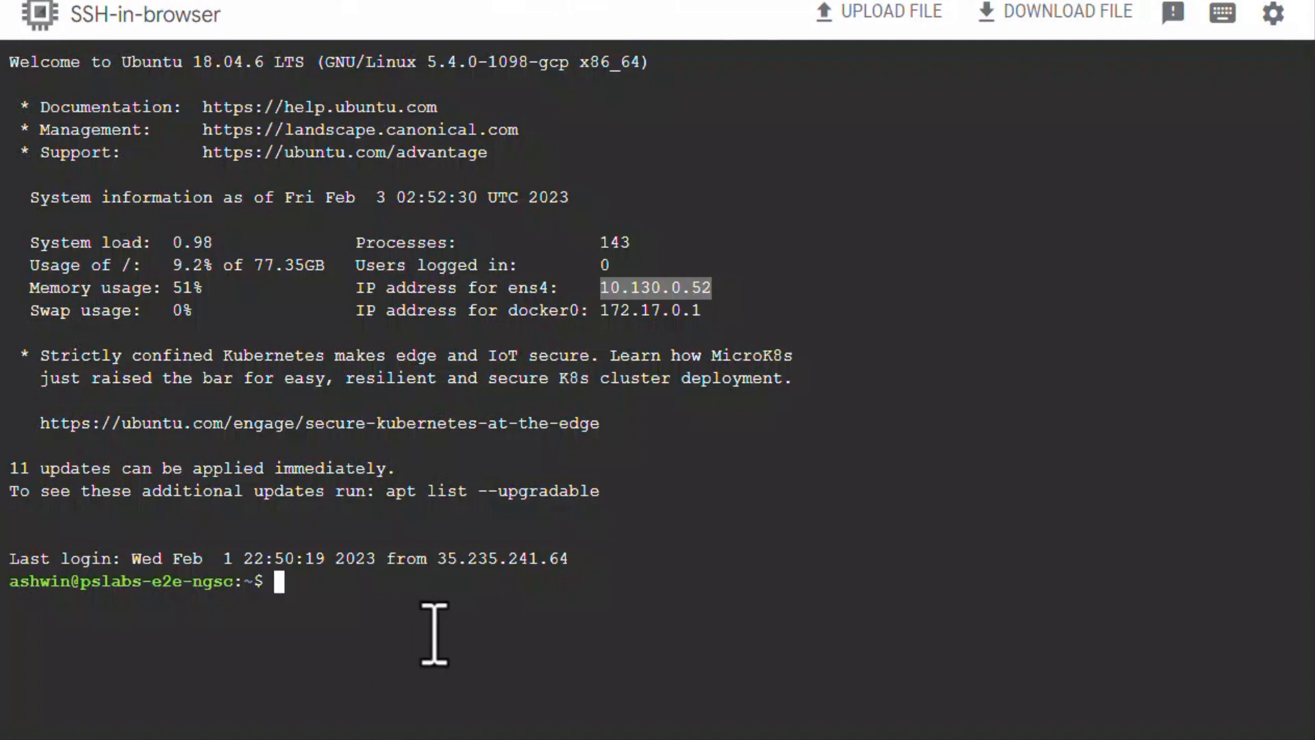
click(434, 634)
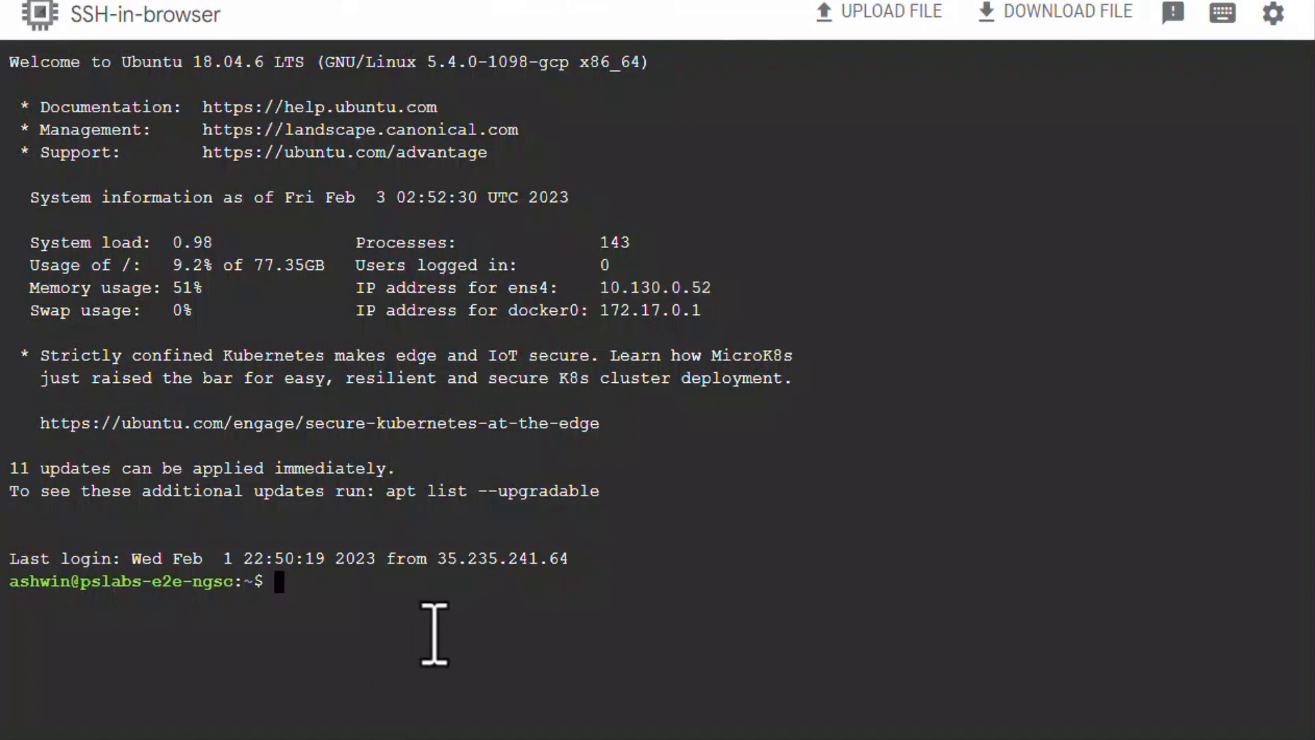
text(ls)
key(Return)
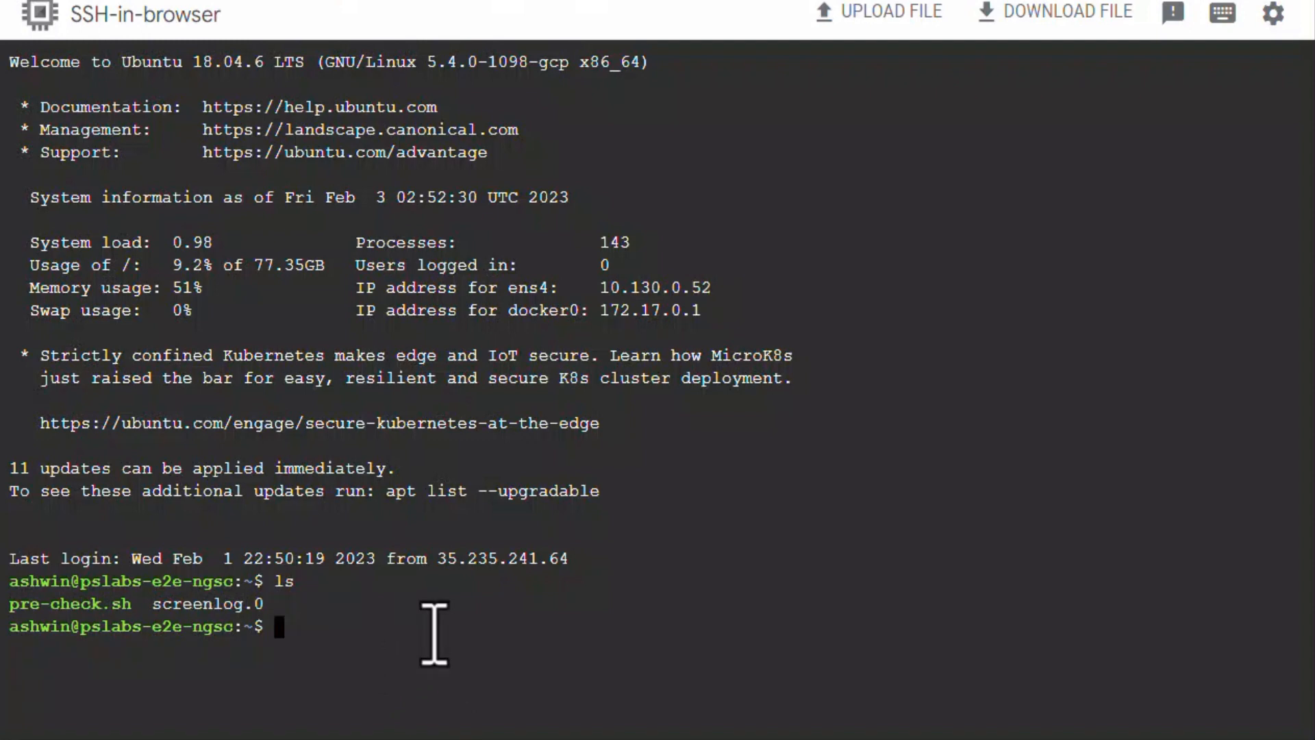
text(sudo bash pre-check.sh)
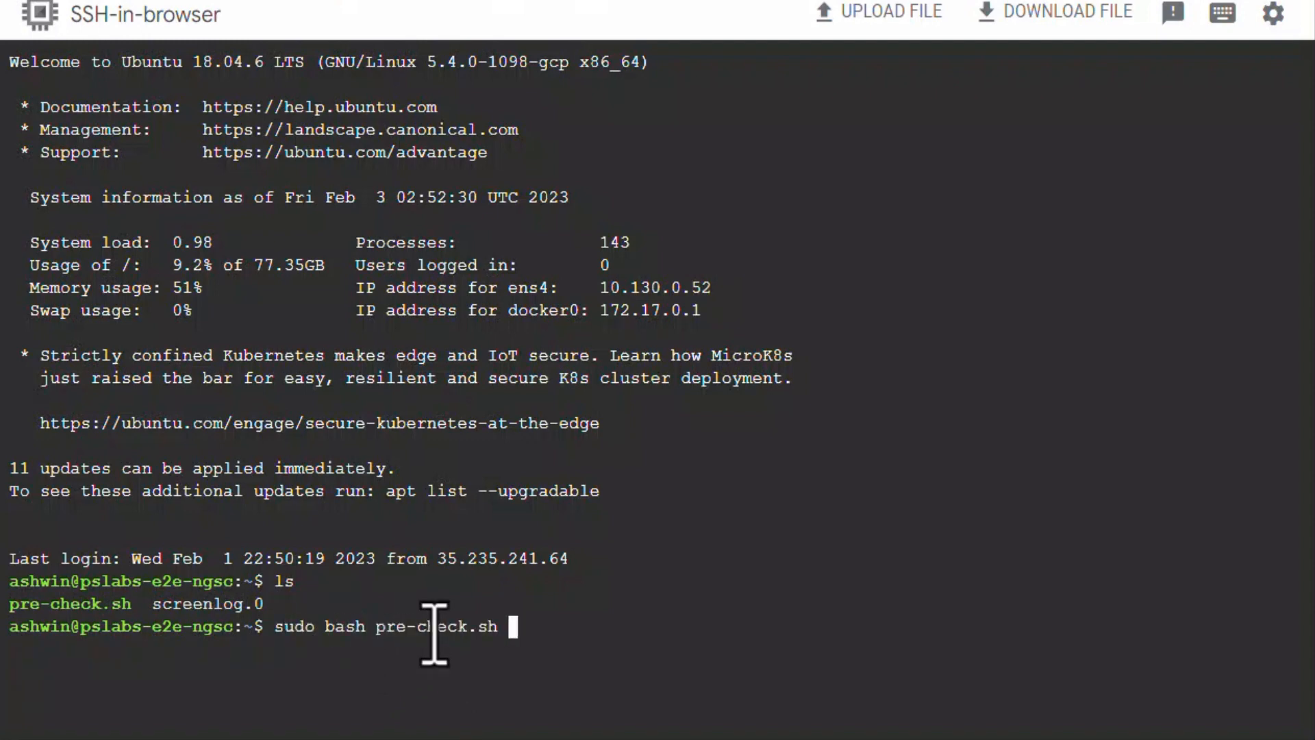
key(Return)
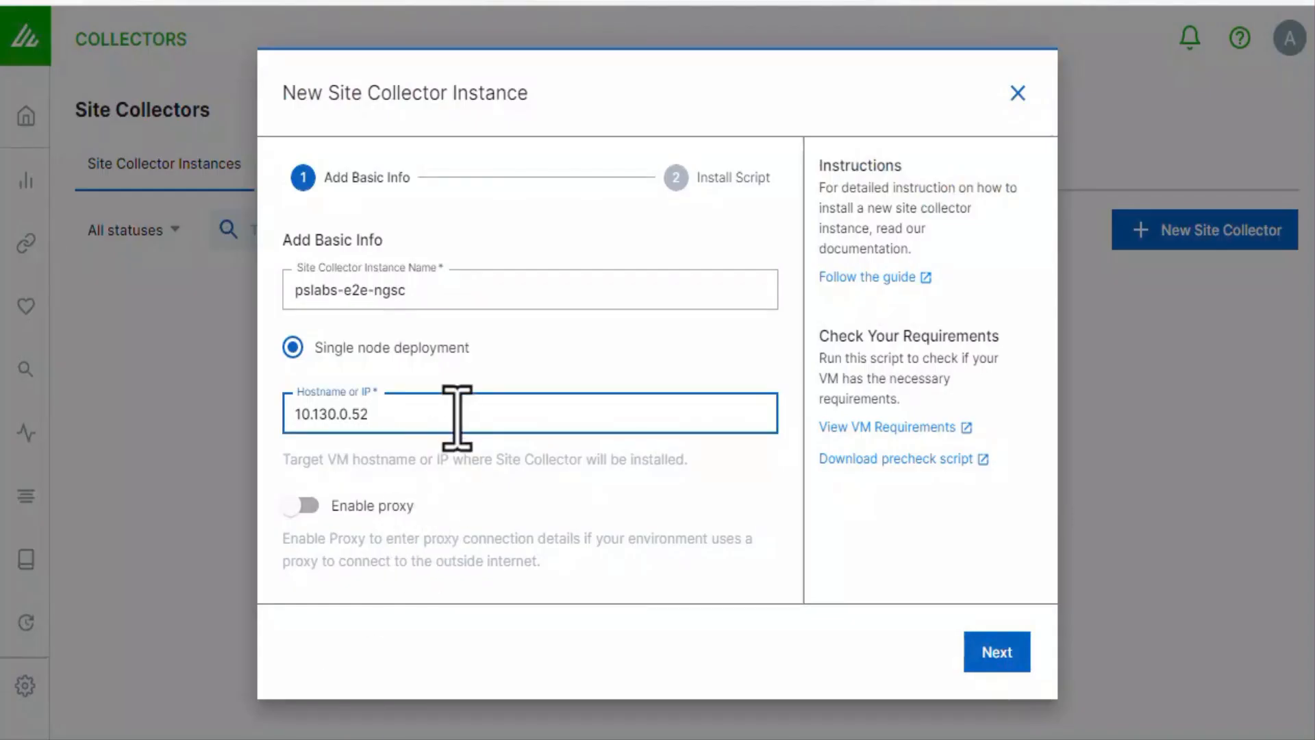
Step: Proceed to the site collector's Install Script stage and run its "sudo screen -LS ngsc_install" command in the SSH-in-browser terminal
click(990, 654)
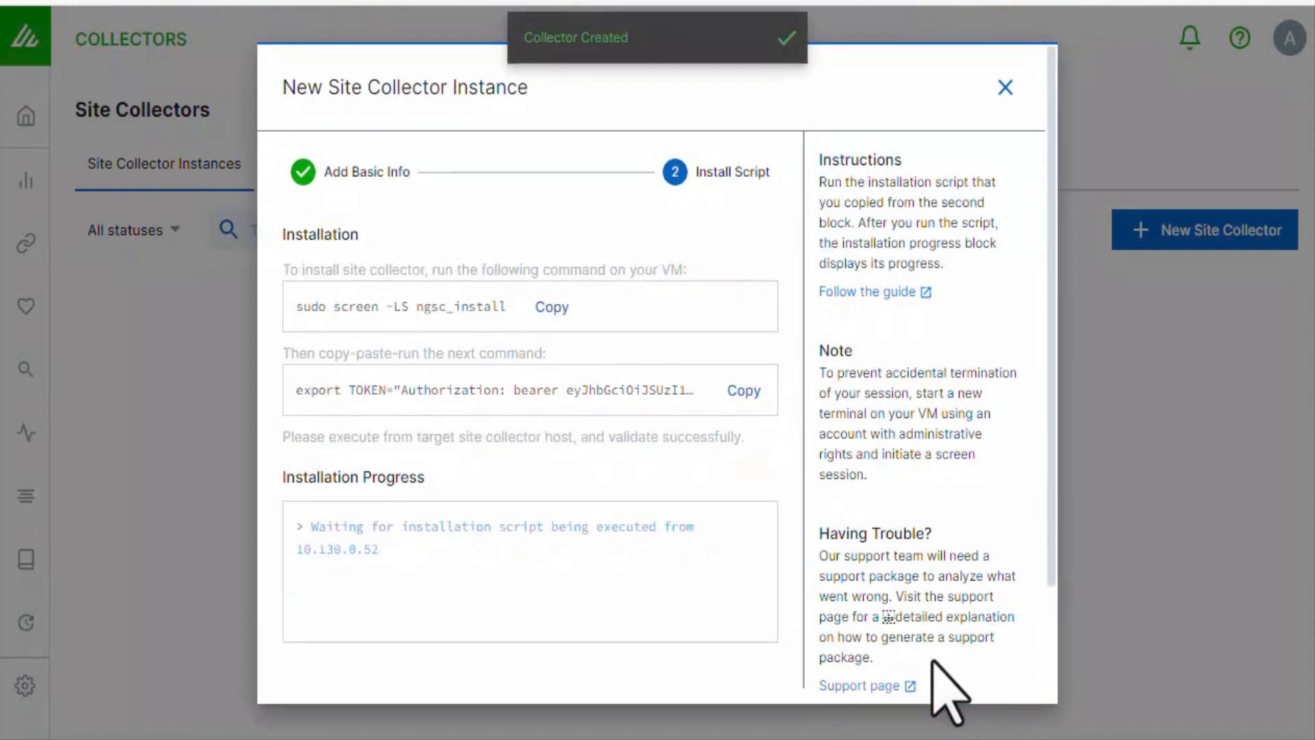
click(552, 311)
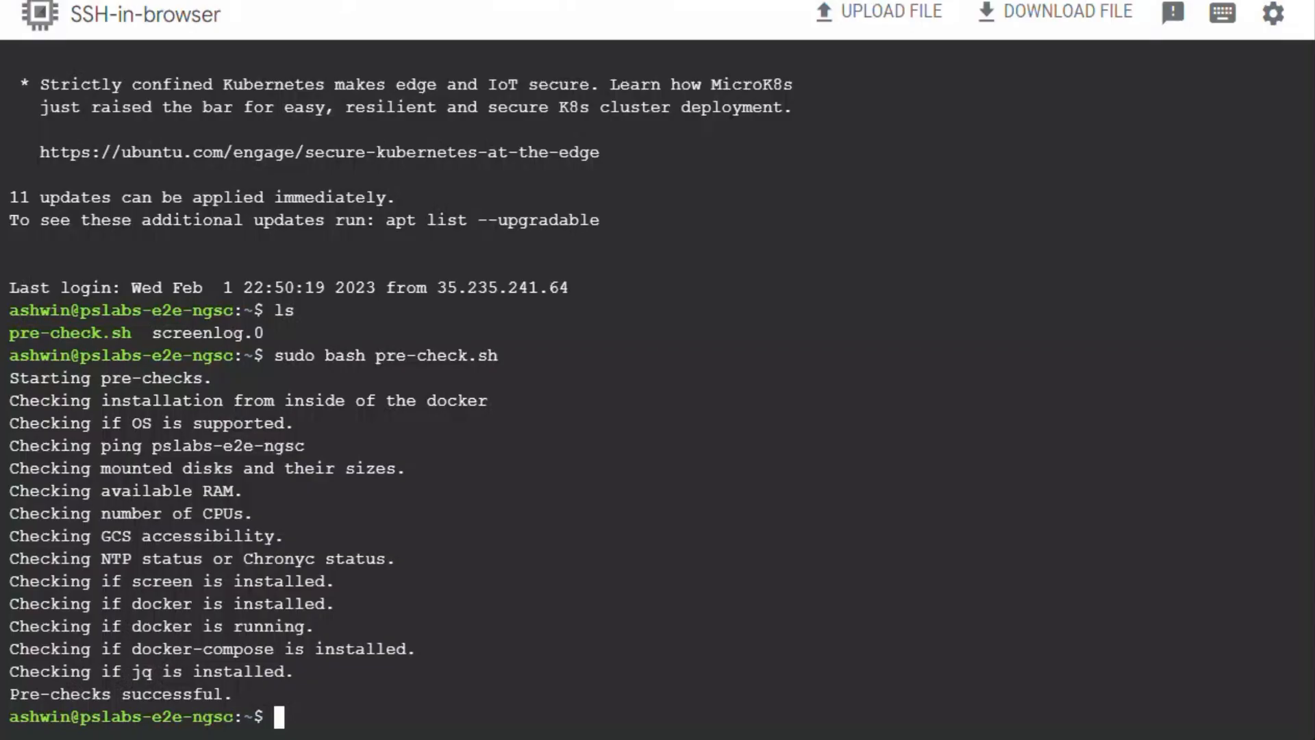
right_click(411, 714)
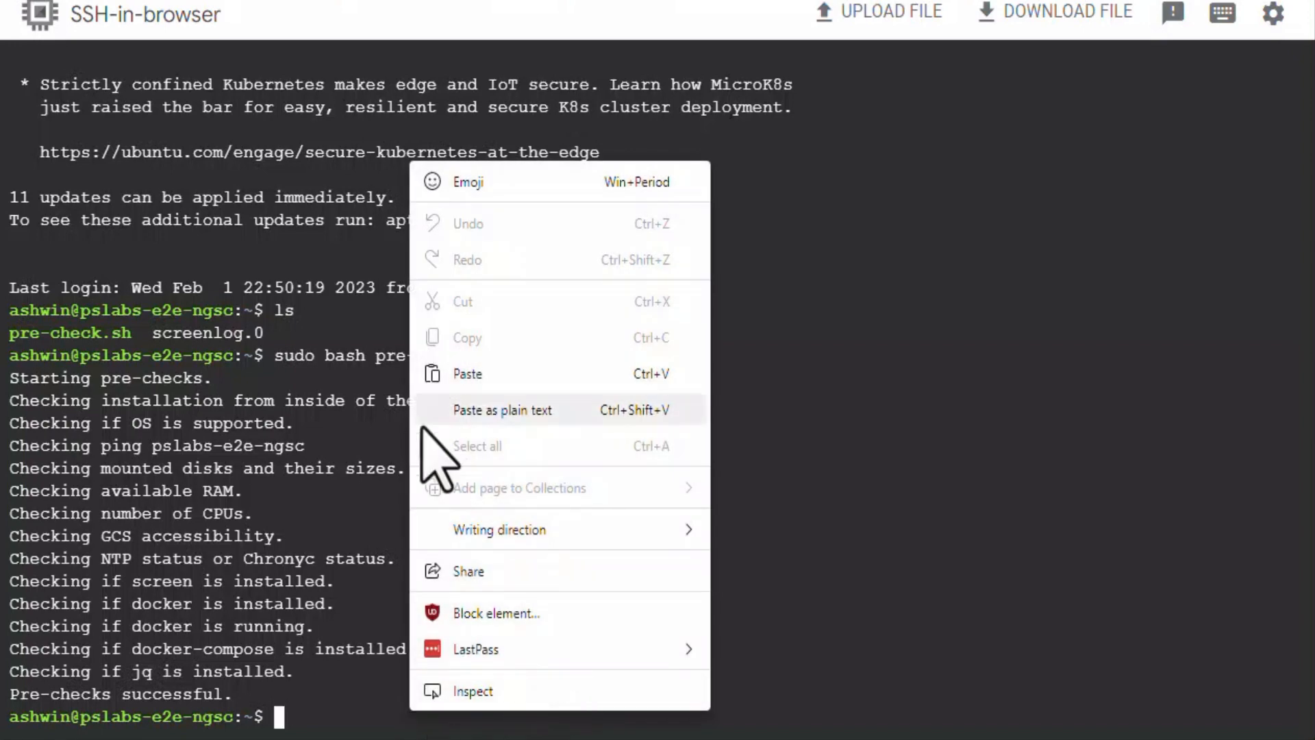
click(484, 372)
key(Return)
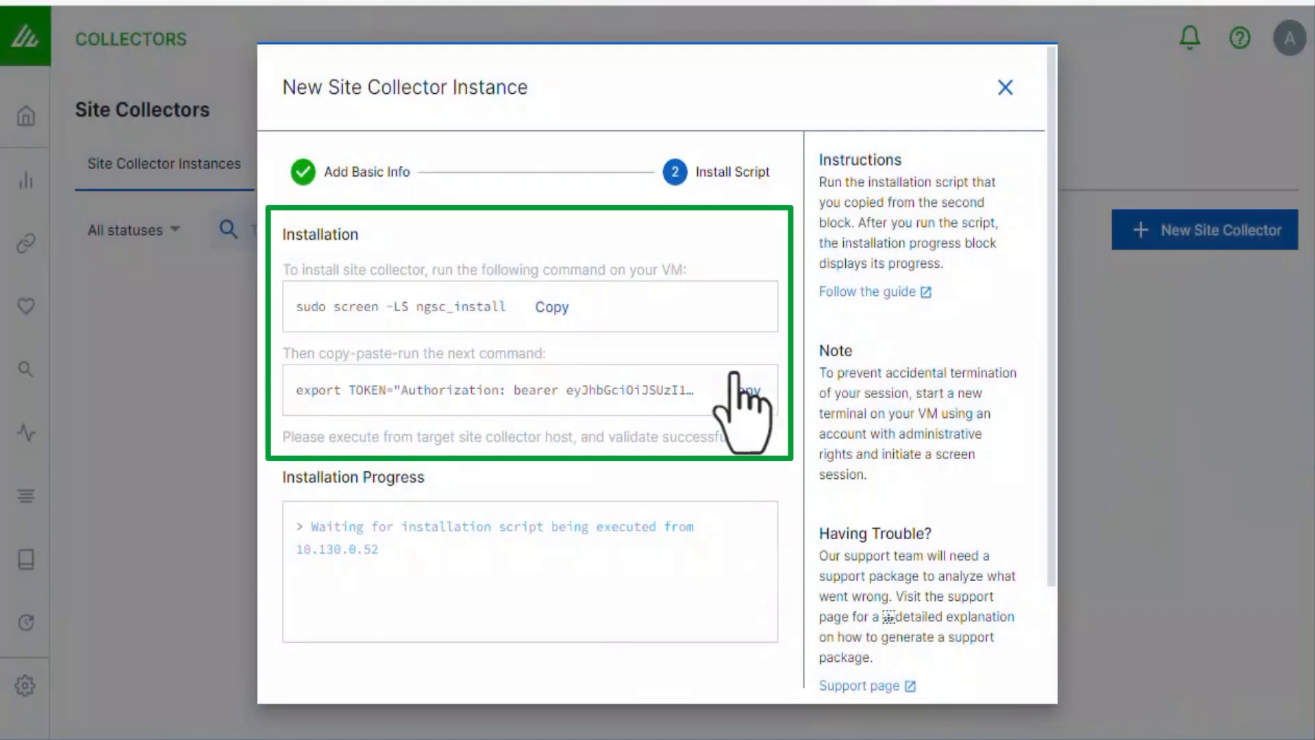
Step: Copy the second installation command containing the authorization token and run it in the SSH terminal's root session
click(740, 387)
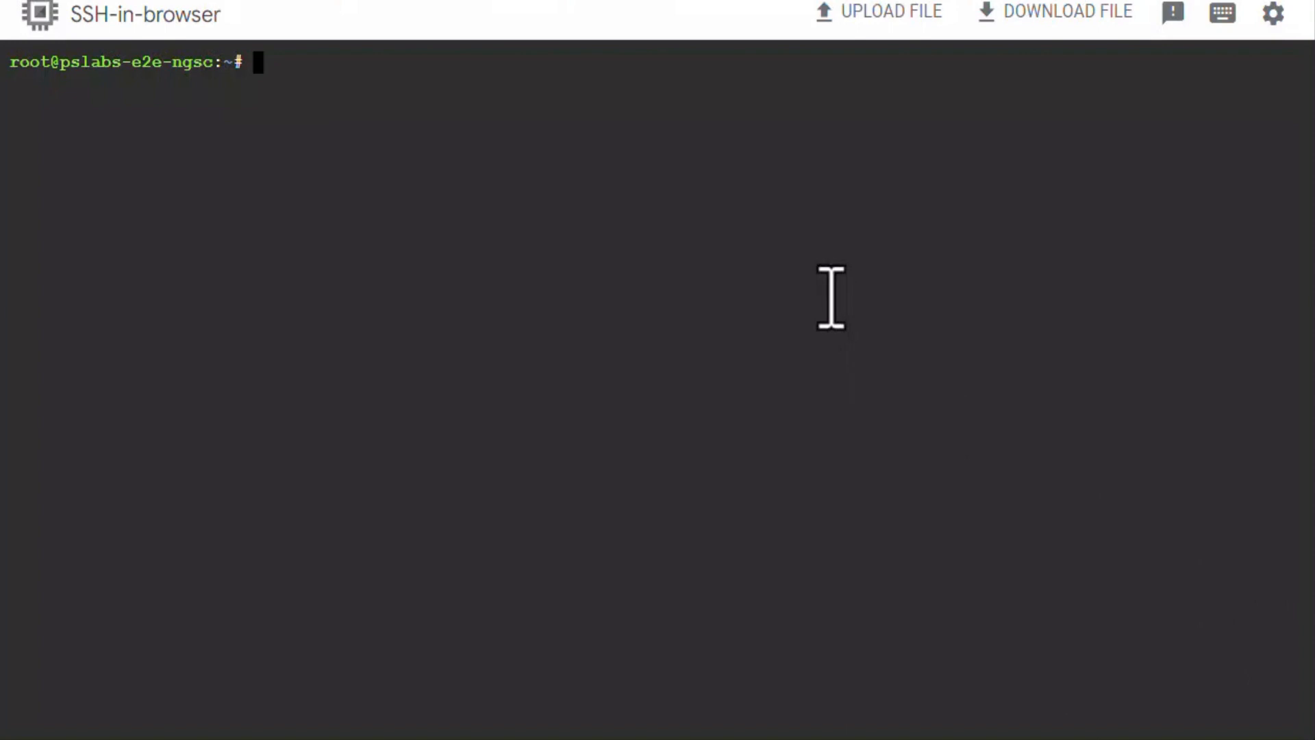
right_click(831, 297)
click(918, 510)
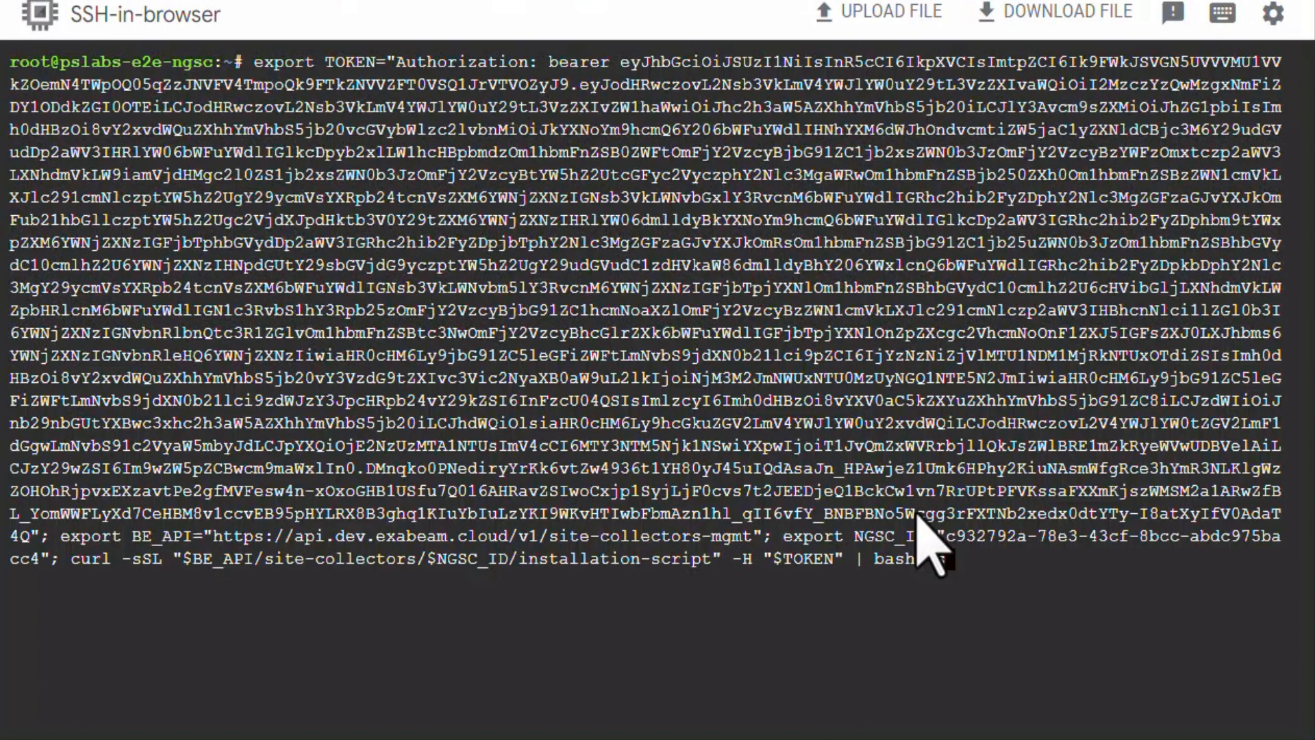
key(Return)
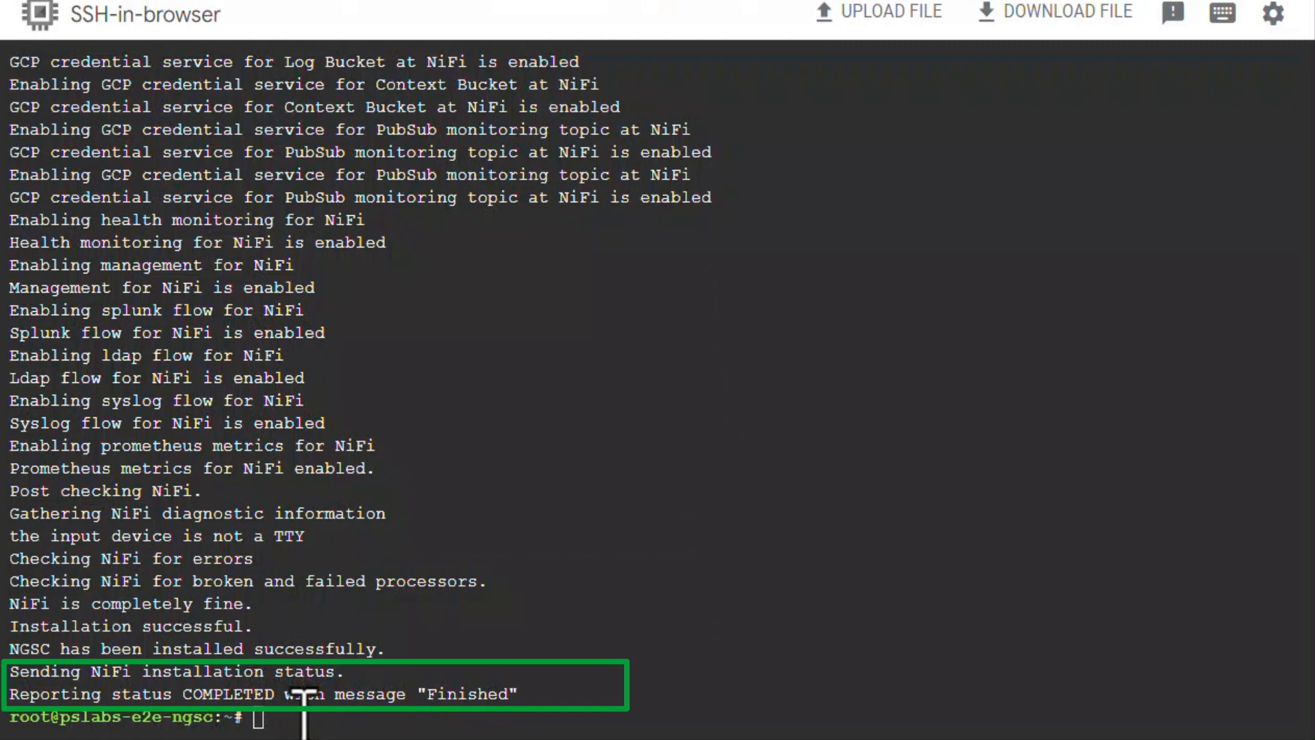
Step: Exit the root screen session with "exit", then return to the New Site Collector Instance wizard and finish it
text(exit)
key(Return)
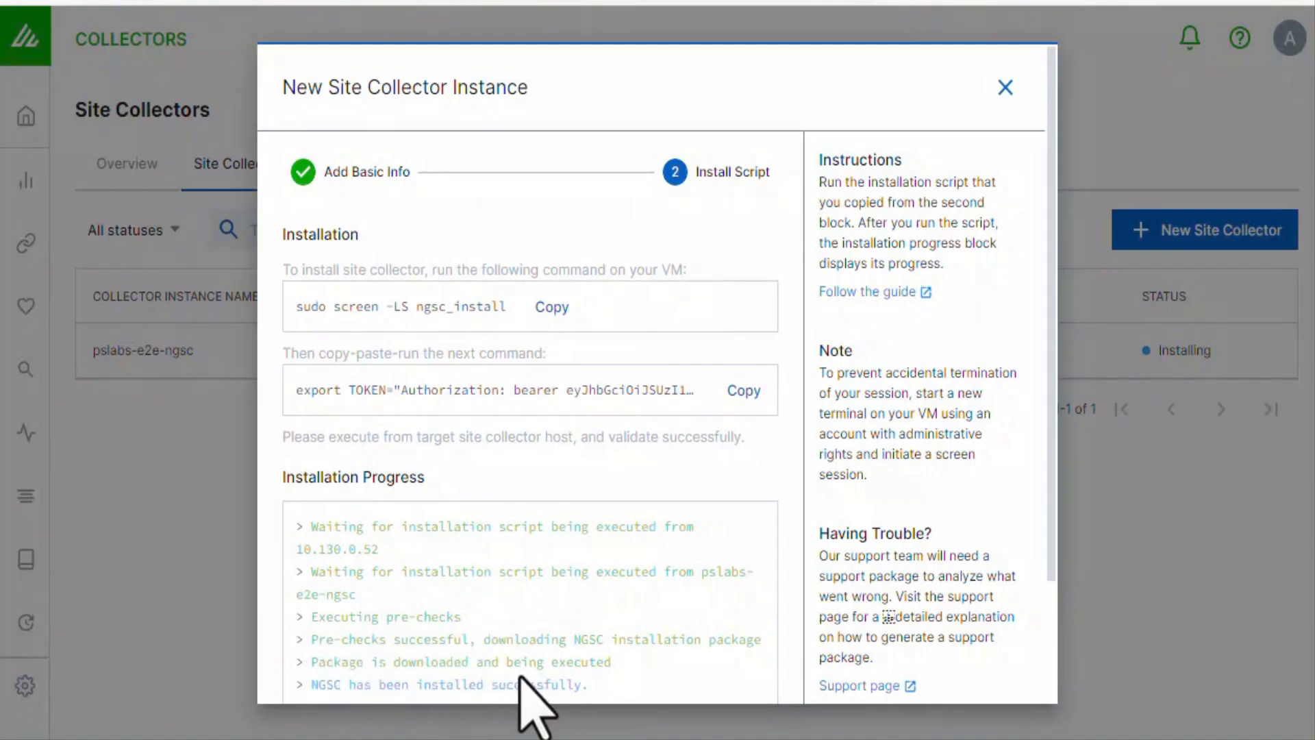
scroll(867, 579, down, 2)
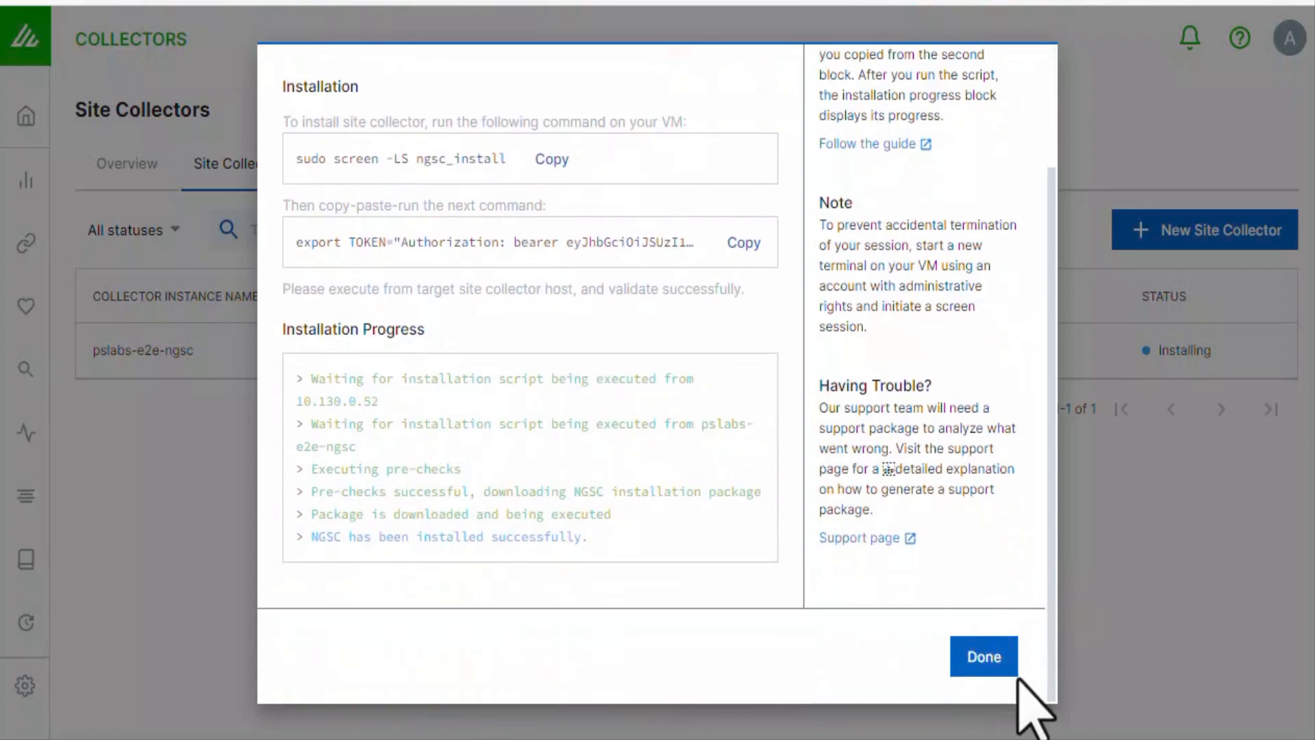
click(986, 663)
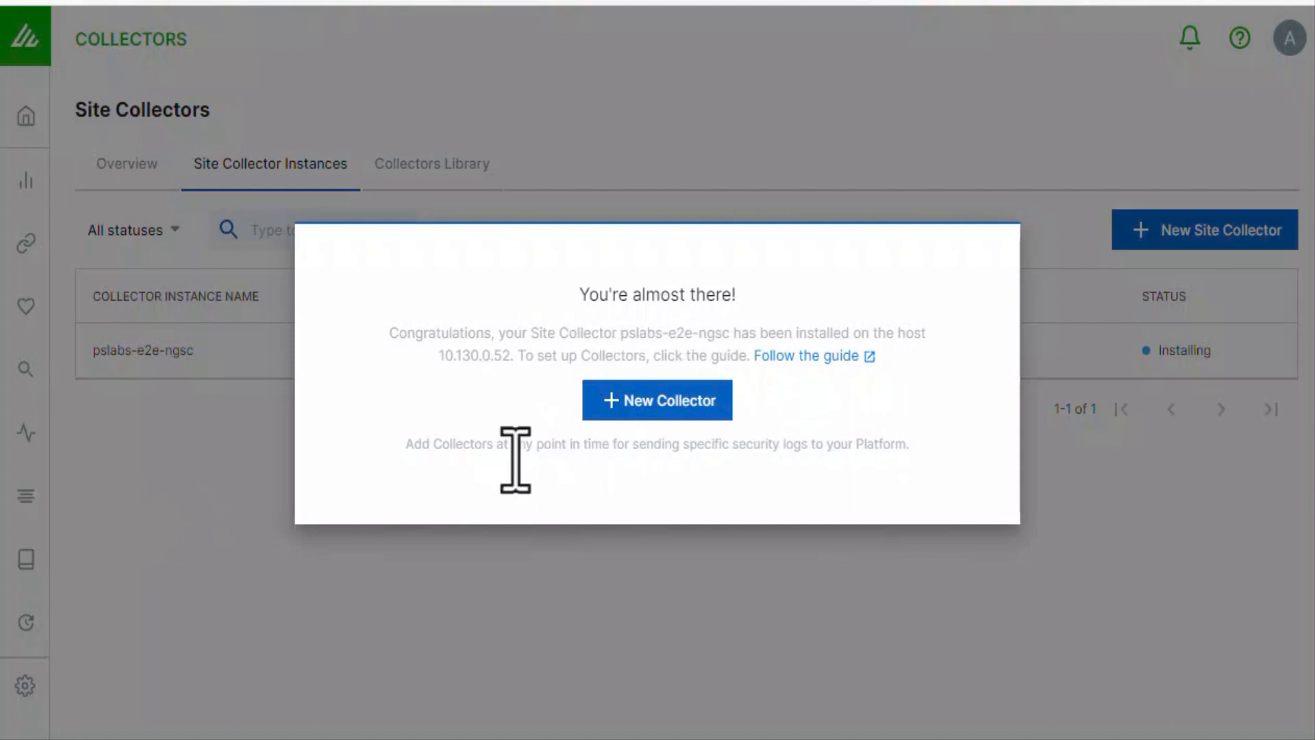
Step: Define a new Syslog collector named pslabs-e2e-syslog on site collector instance pslabs-e2e-ngsc with port 1514, and proceed to Authentication
click(669, 407)
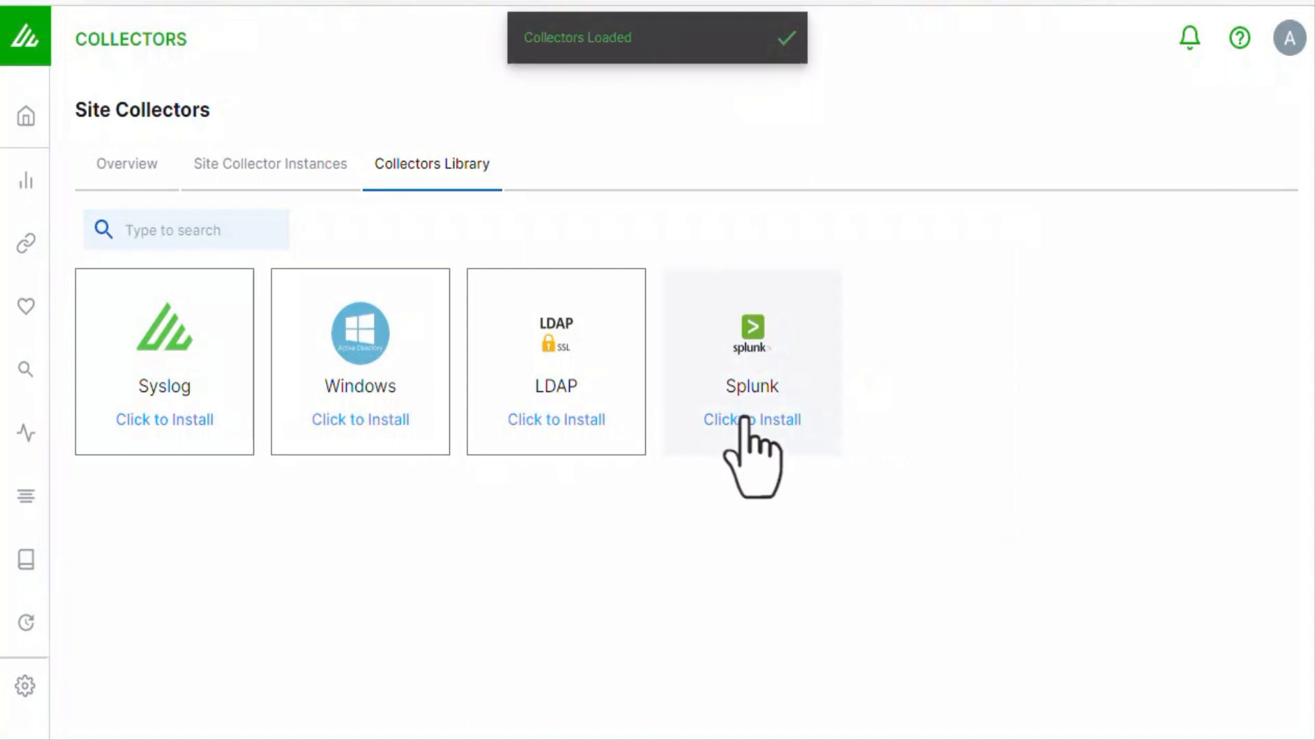
click(165, 404)
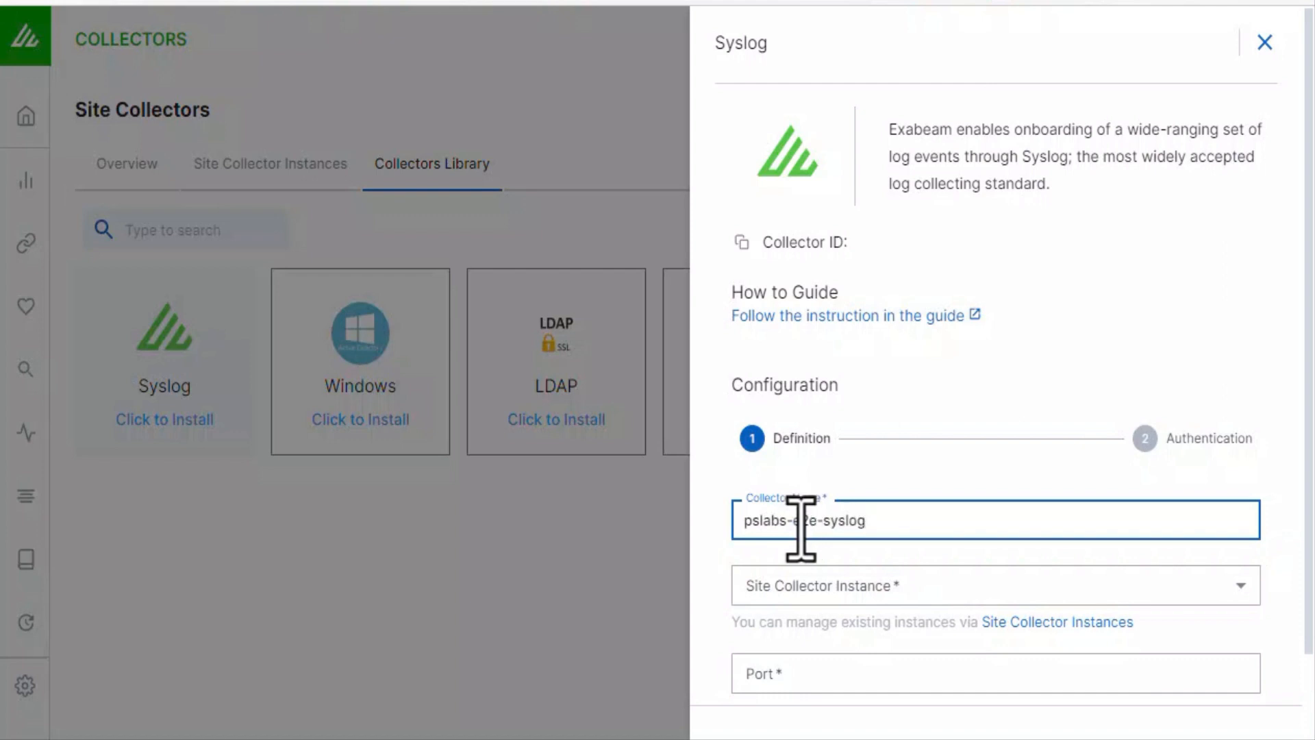
click(853, 595)
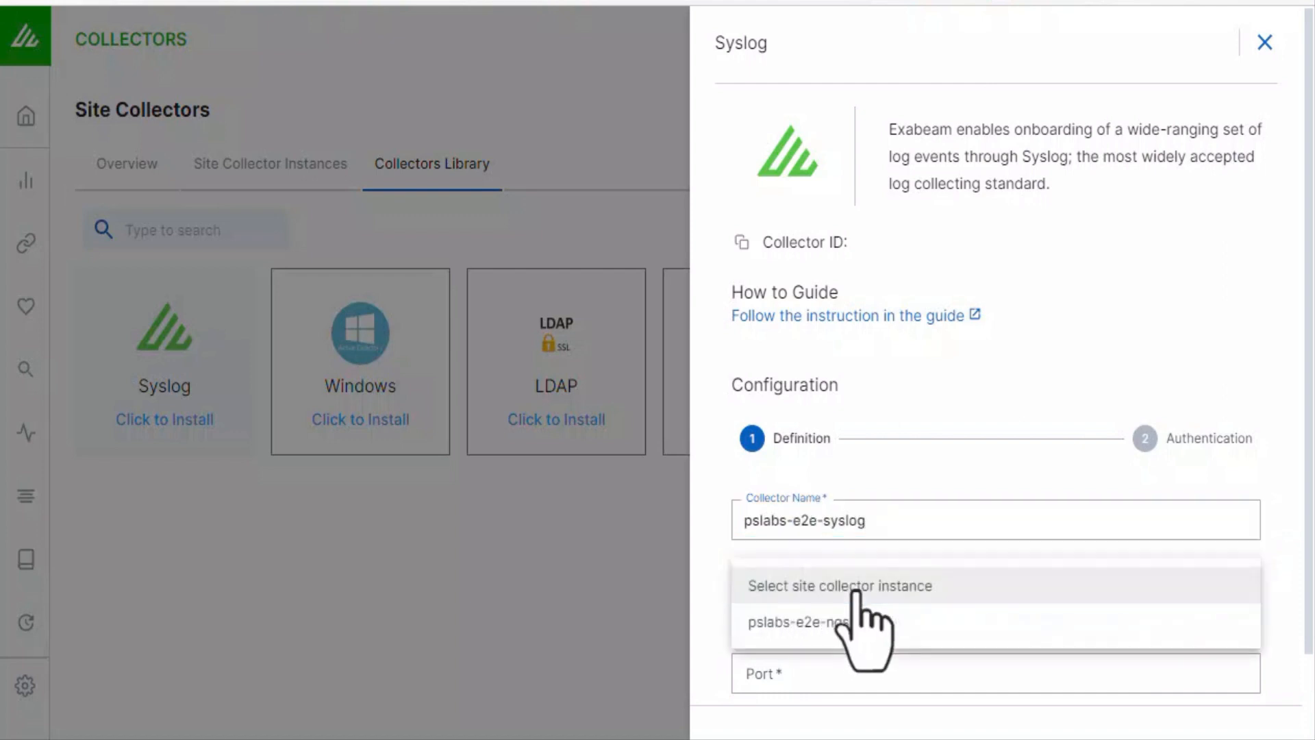
click(844, 622)
scroll(875, 624, down, 2)
click(809, 586)
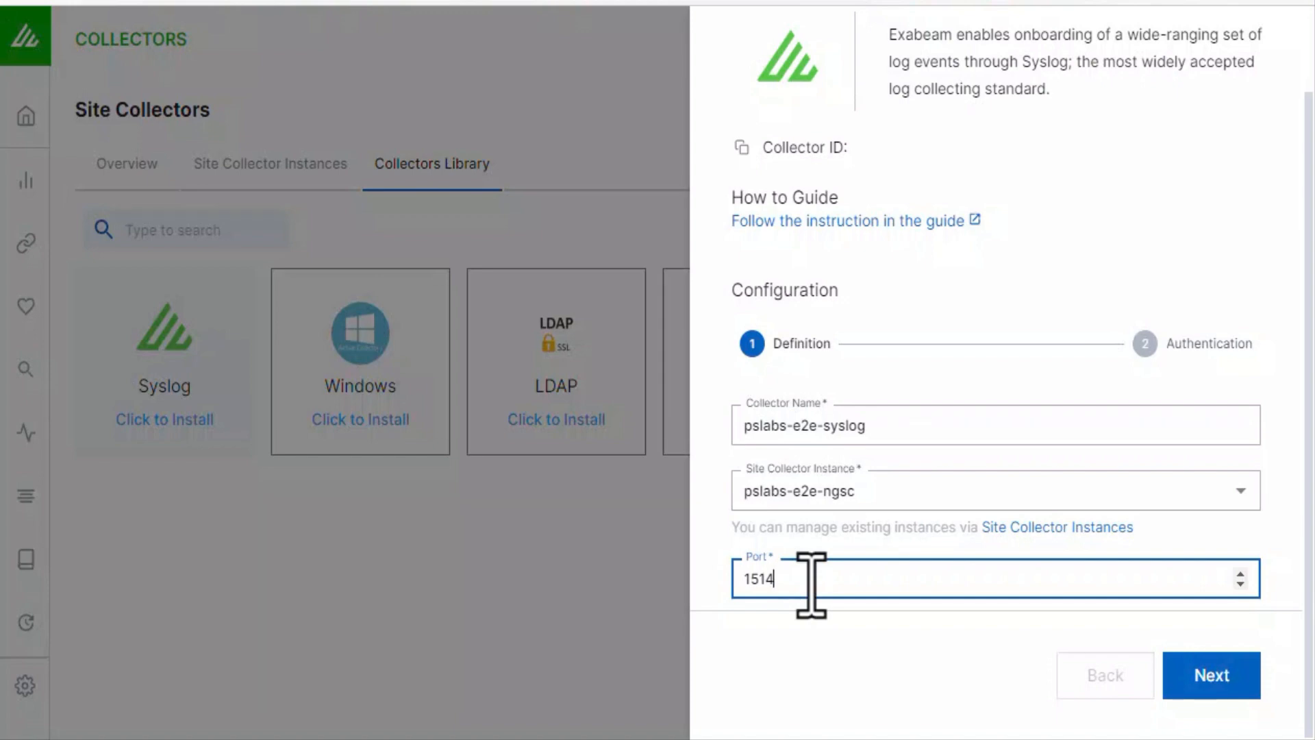
click(1212, 685)
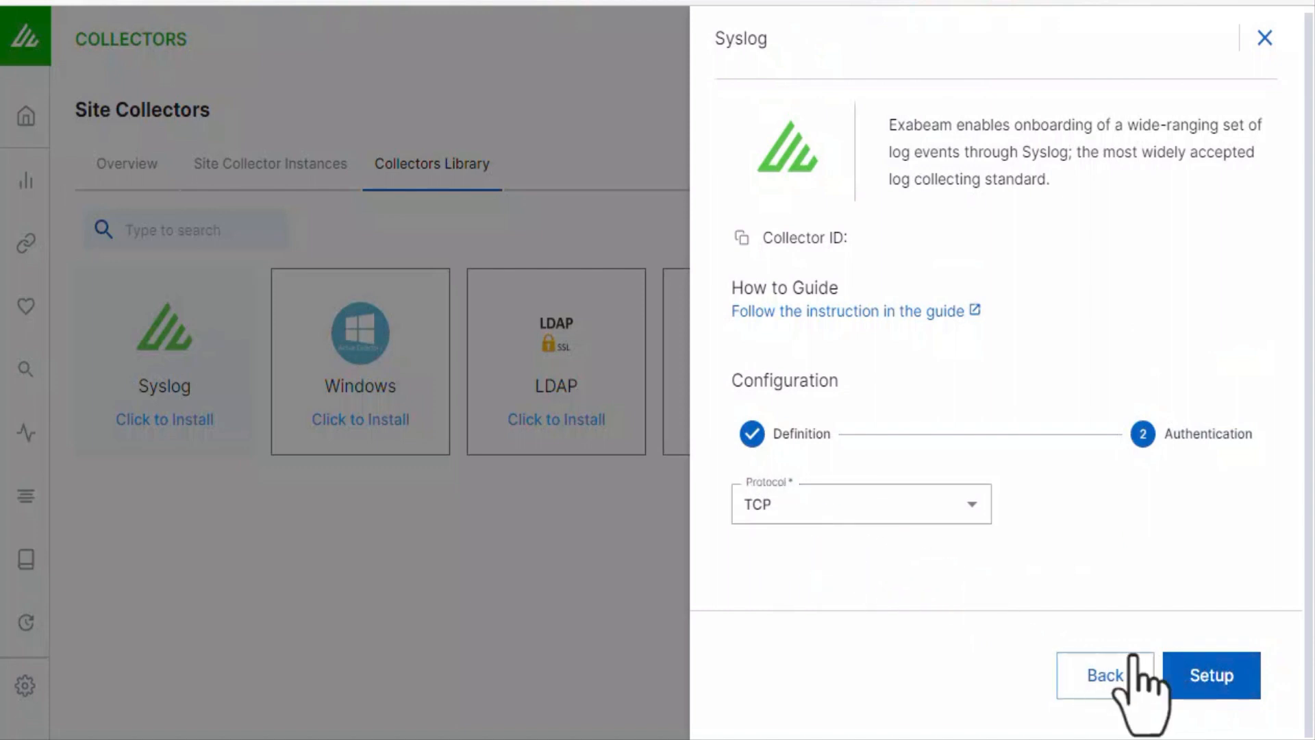
Step: Complete the Syslog collector setup with the TCP protocol and reload the collectors overview
click(1199, 676)
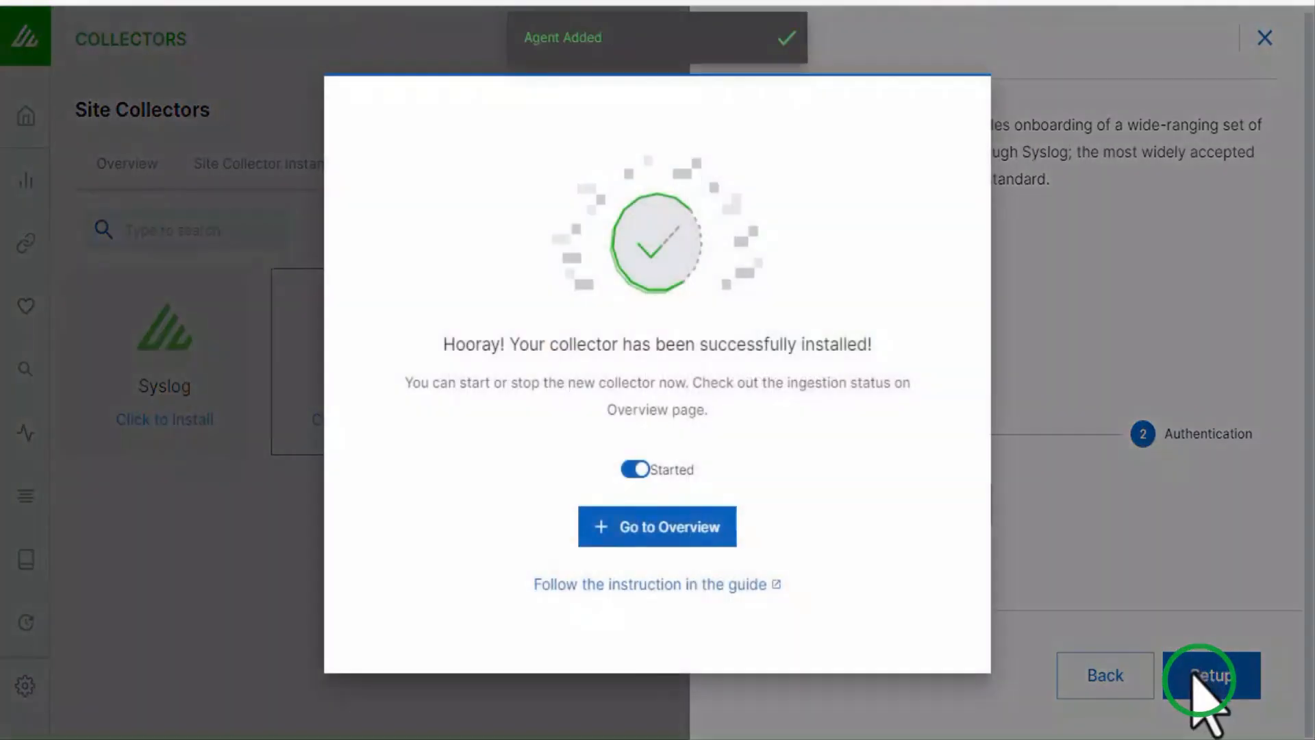
click(683, 531)
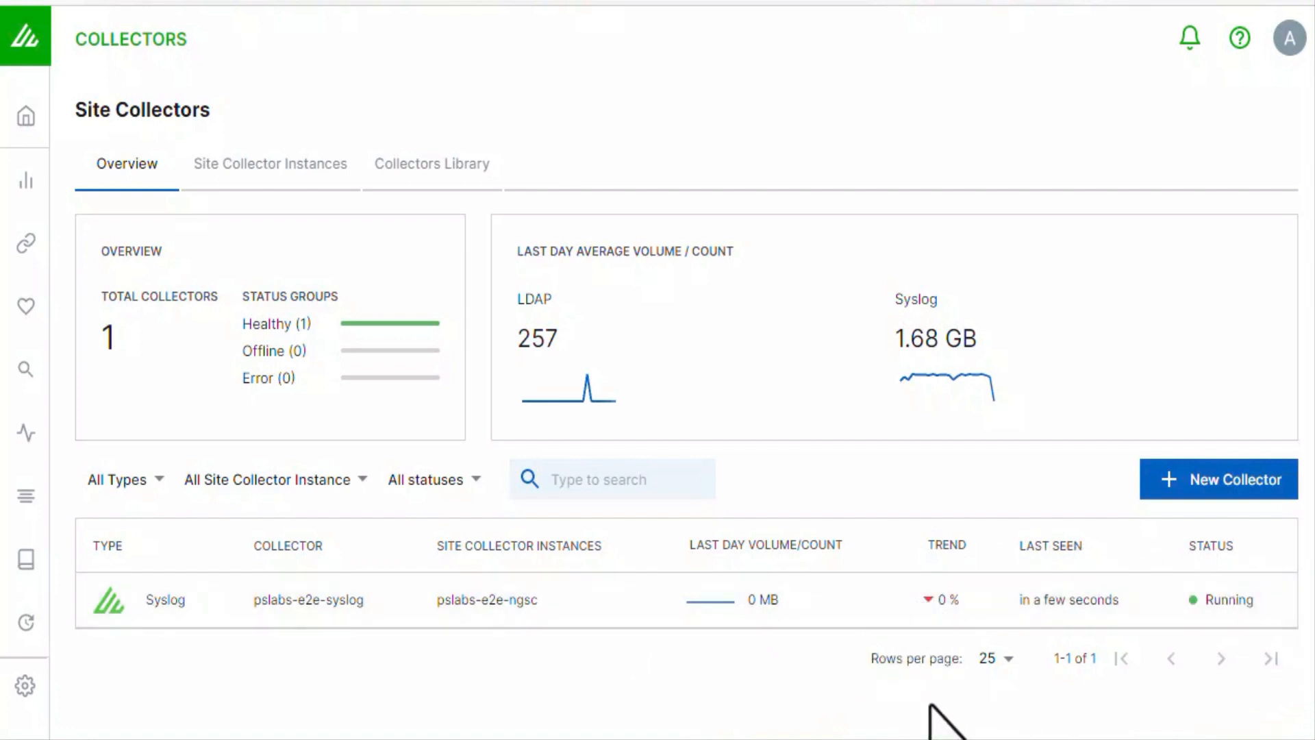
click(80, 5)
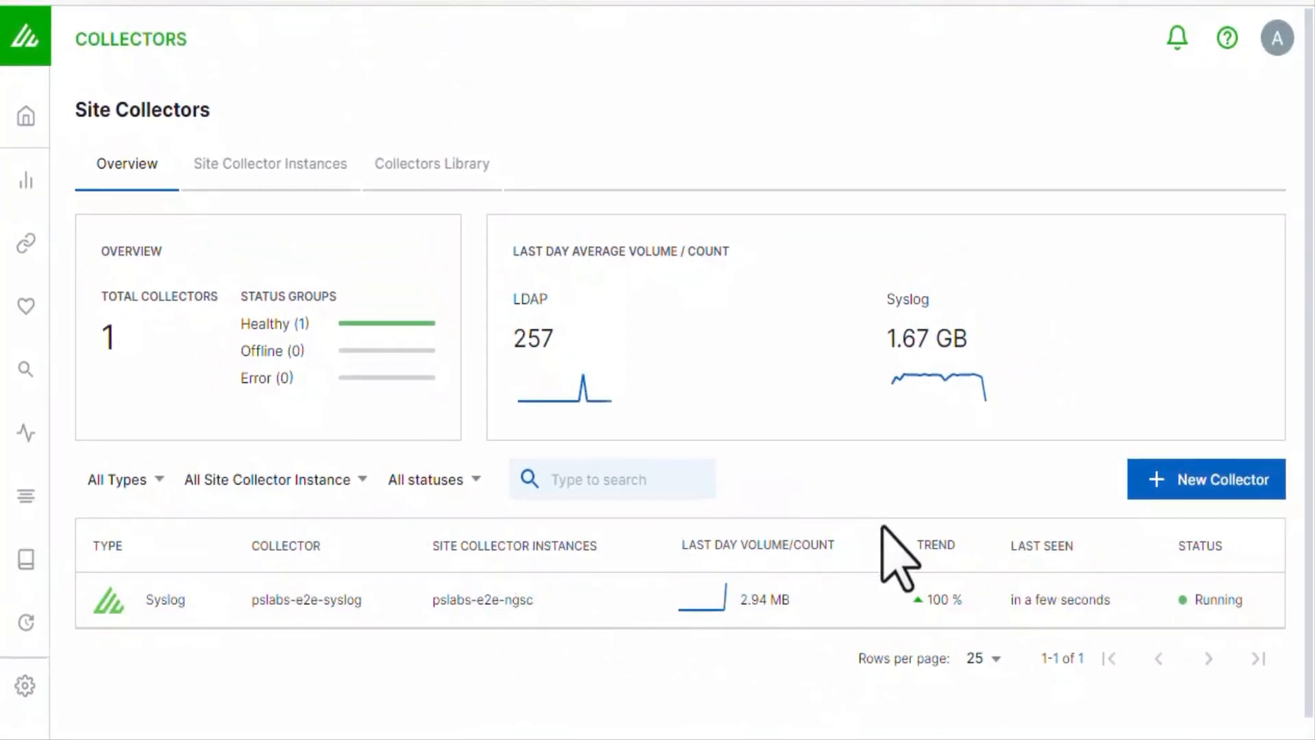
Step: Start a new LDAP collector named pslabs-e2e-ldap and assign it to site collector instance pslabs-e2e-ngsc
click(1212, 482)
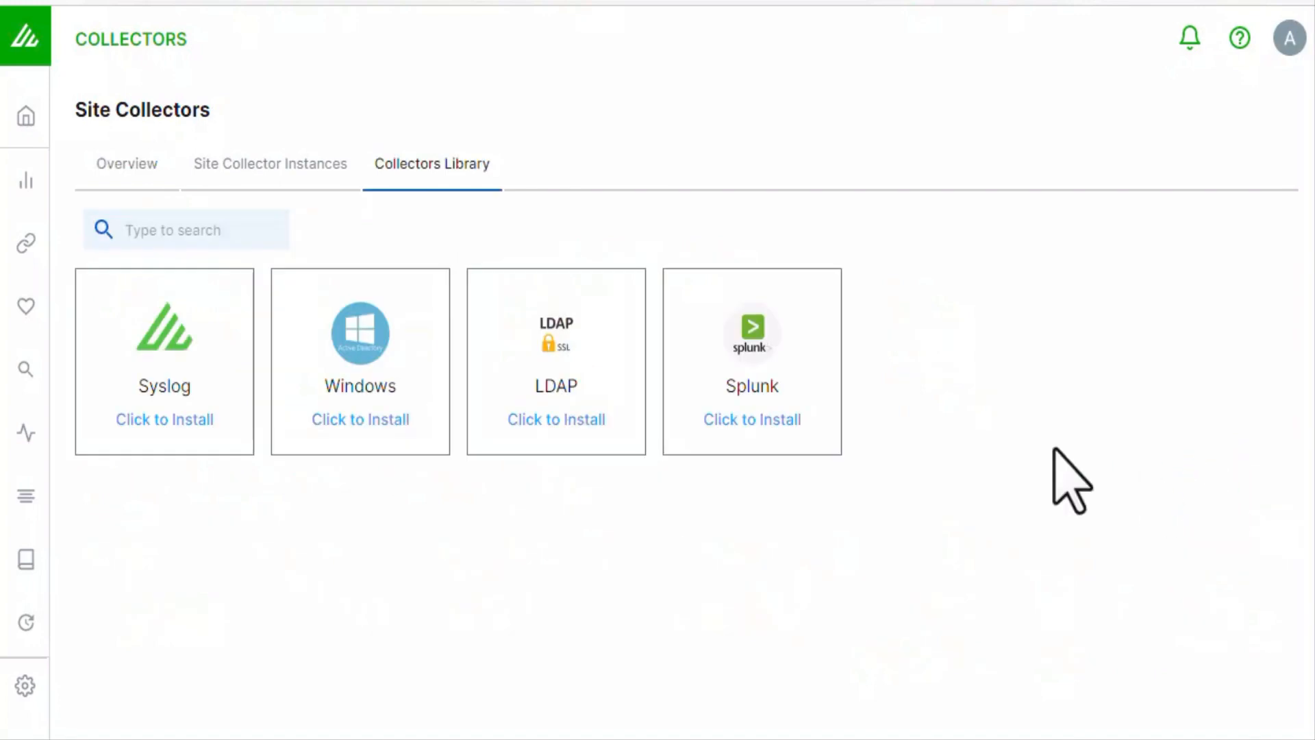
click(523, 346)
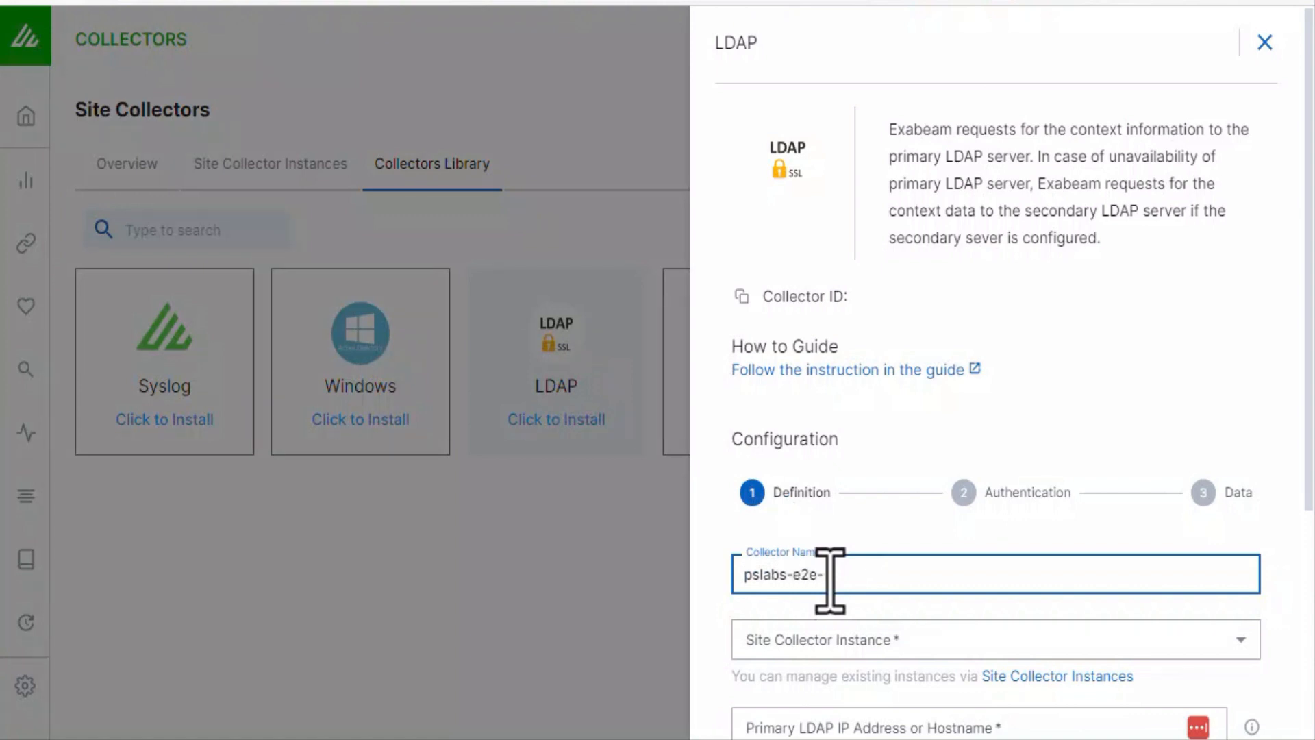
click(857, 639)
click(874, 678)
Step: Set the LDAP collector's primary LDAP address to 10.130.0.45 and proceed to Authentication
scroll(849, 603, down, 3)
click(837, 511)
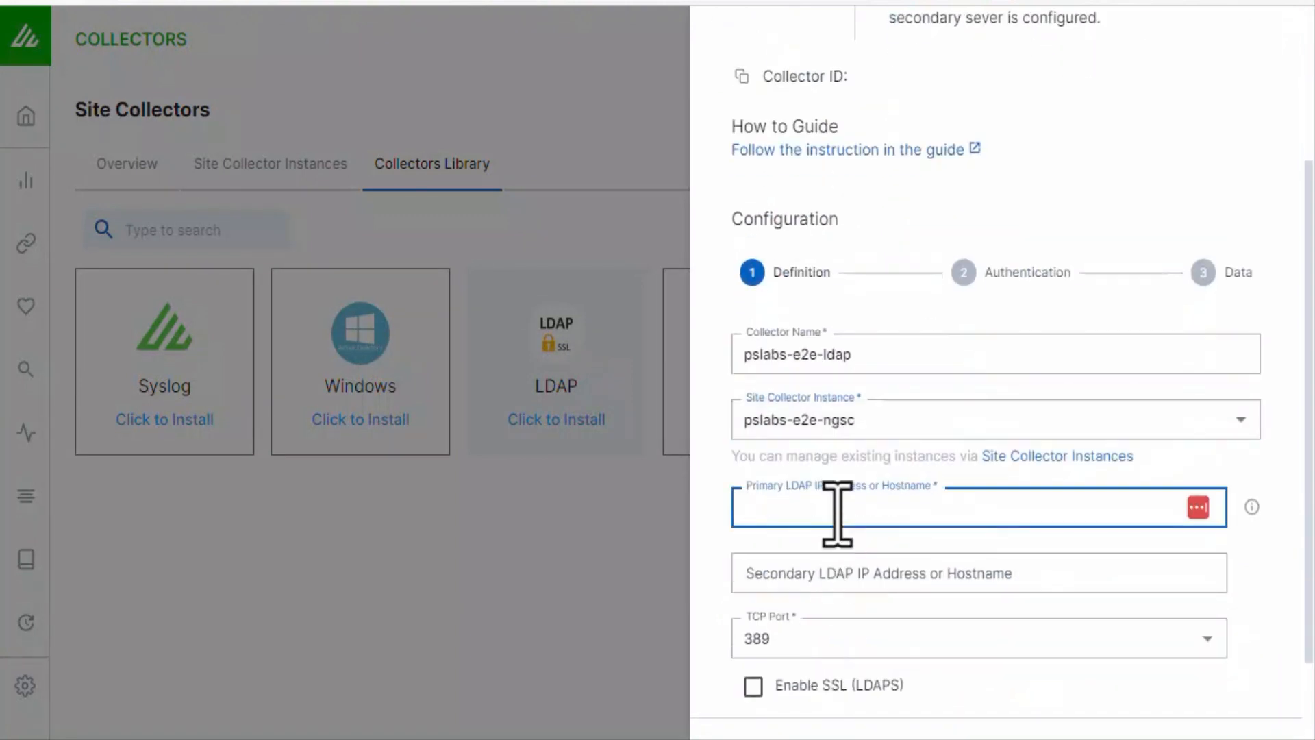
text(10.130.0.45)
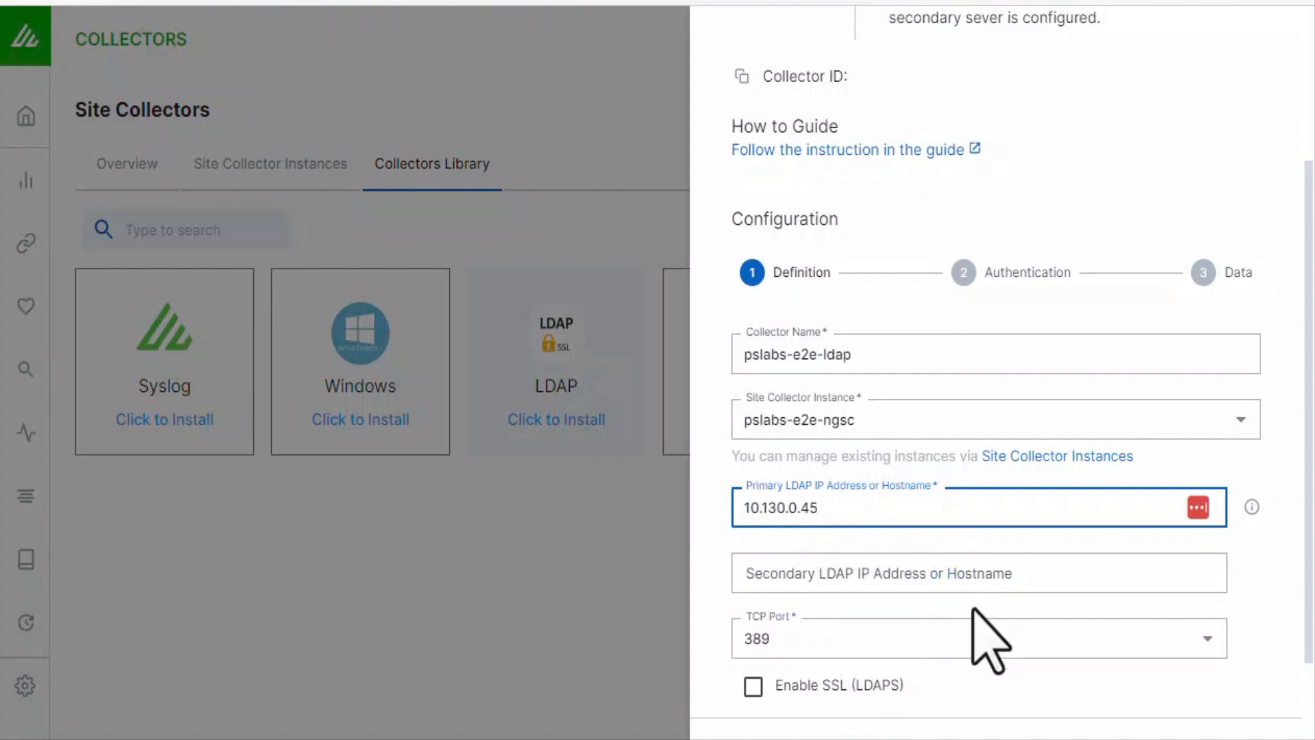
scroll(959, 644, down, 2)
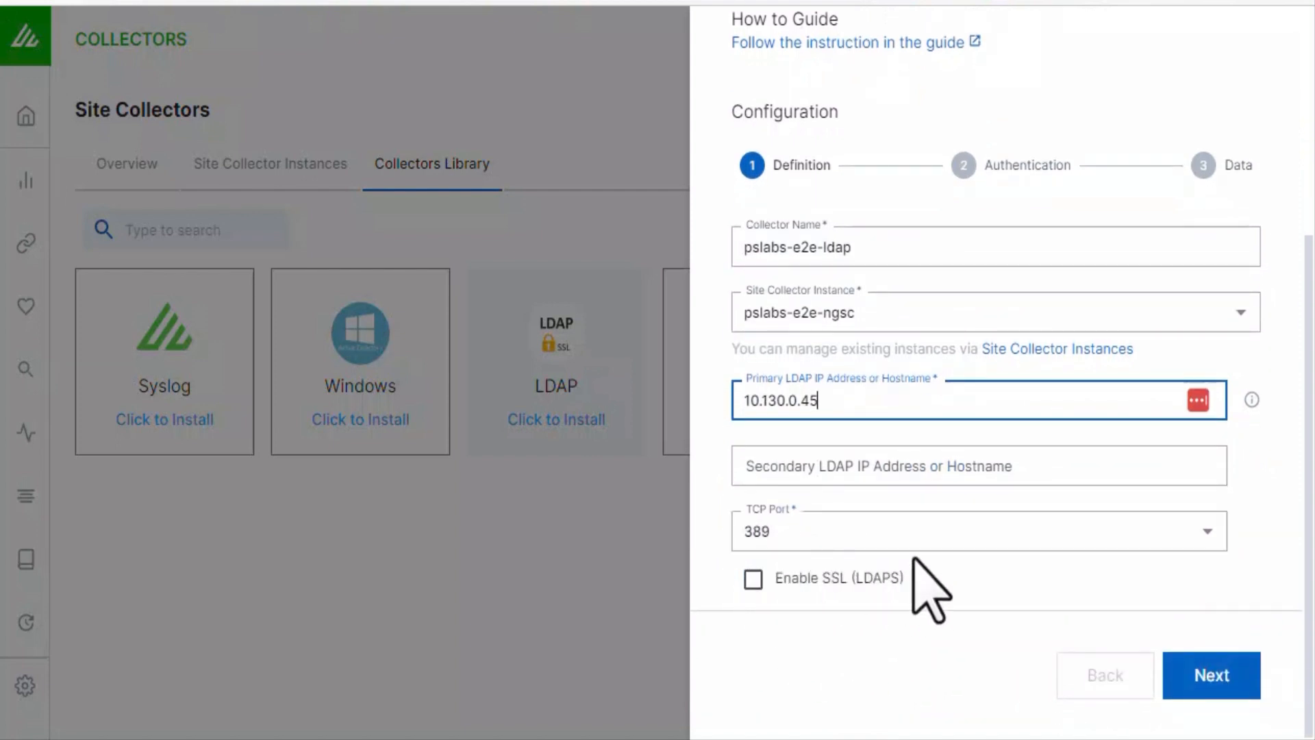
click(1213, 691)
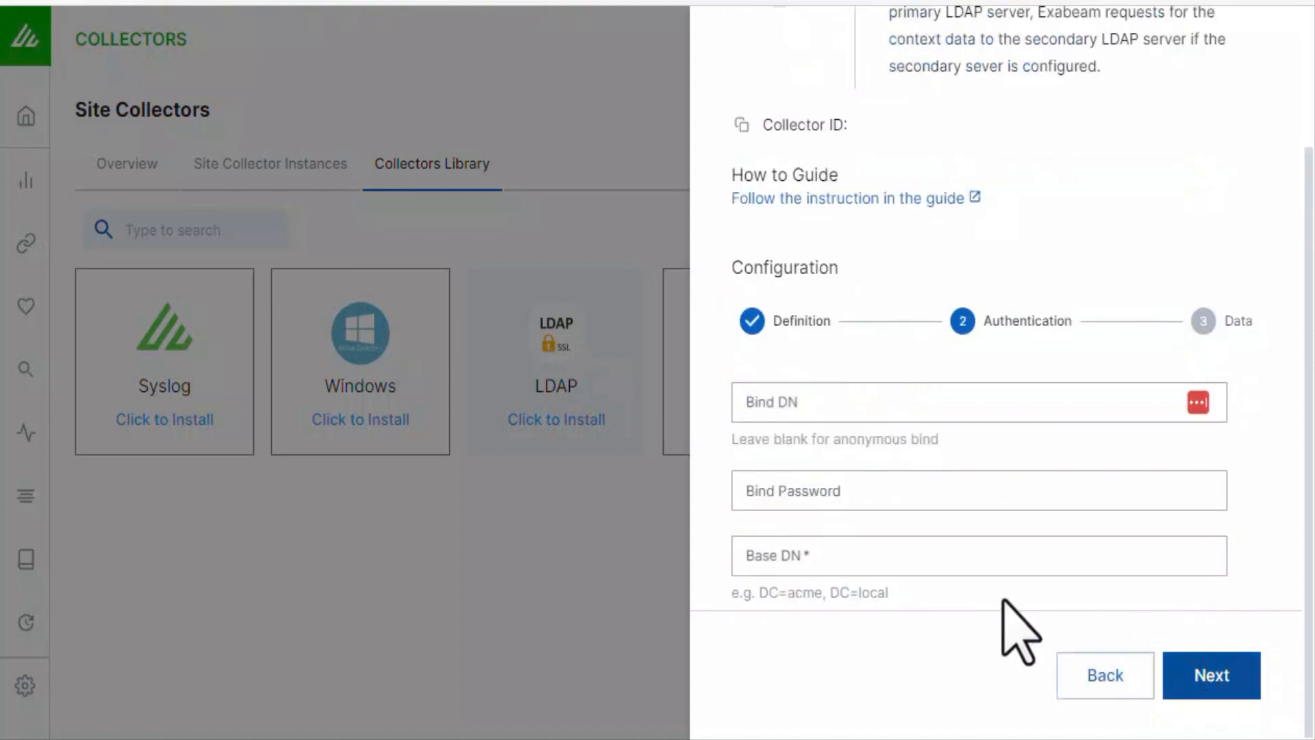
Step: Fill in the LDAP collector's Bind DN and Bind Password from the saved admin credentials and set the Base DN to dc=ps-labs,dc=Exabeam,dc=internal
click(824, 410)
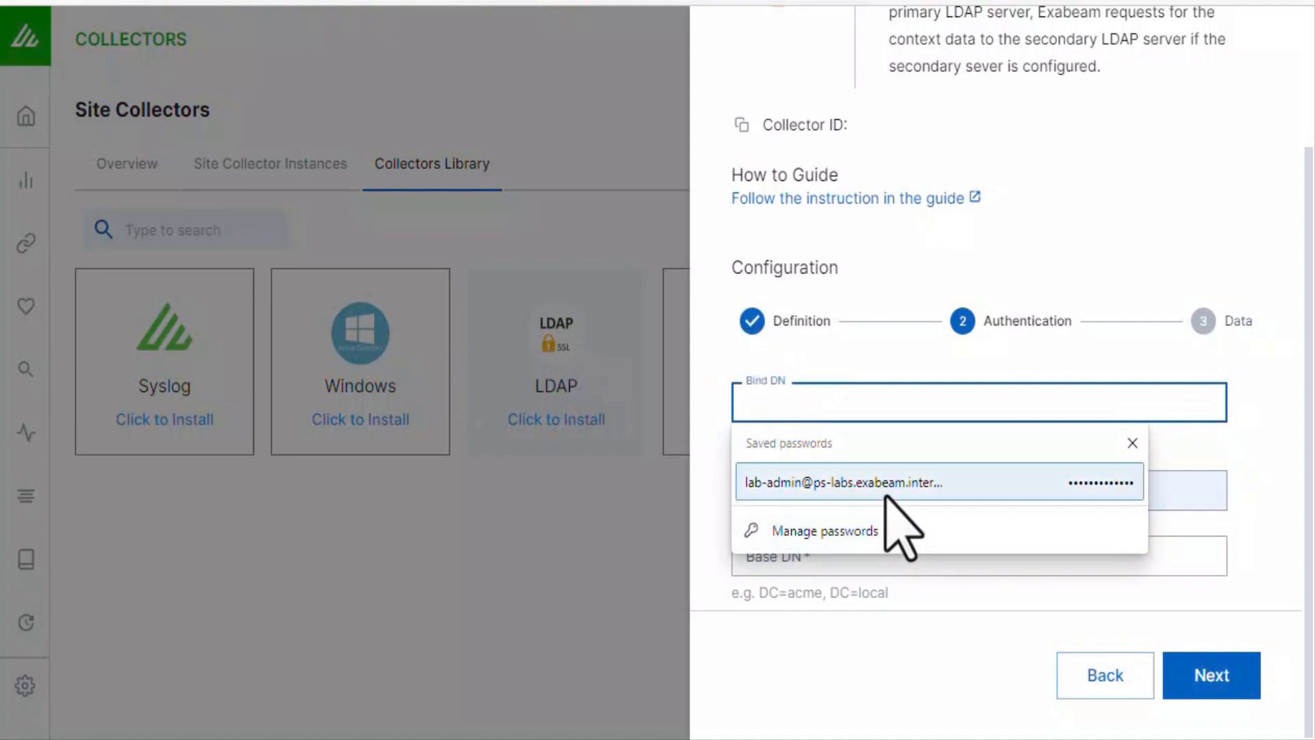
click(869, 482)
click(847, 557)
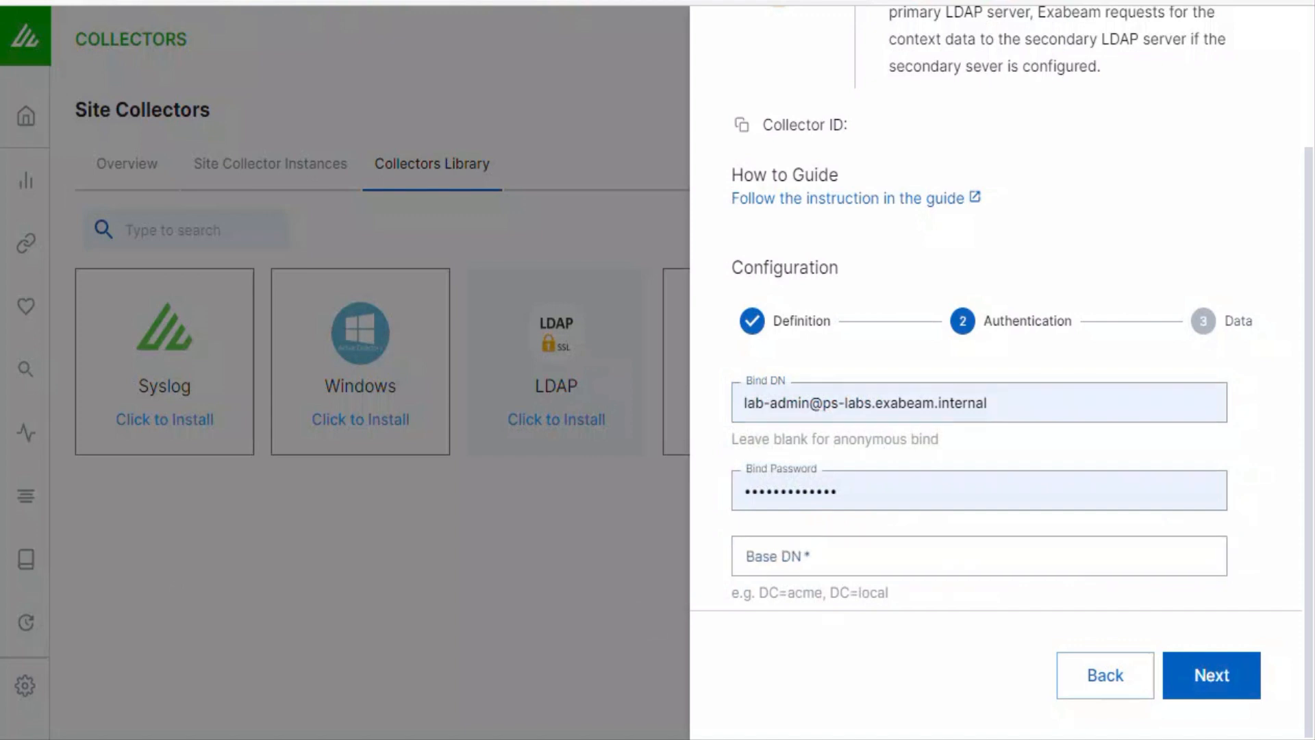
click(860, 558)
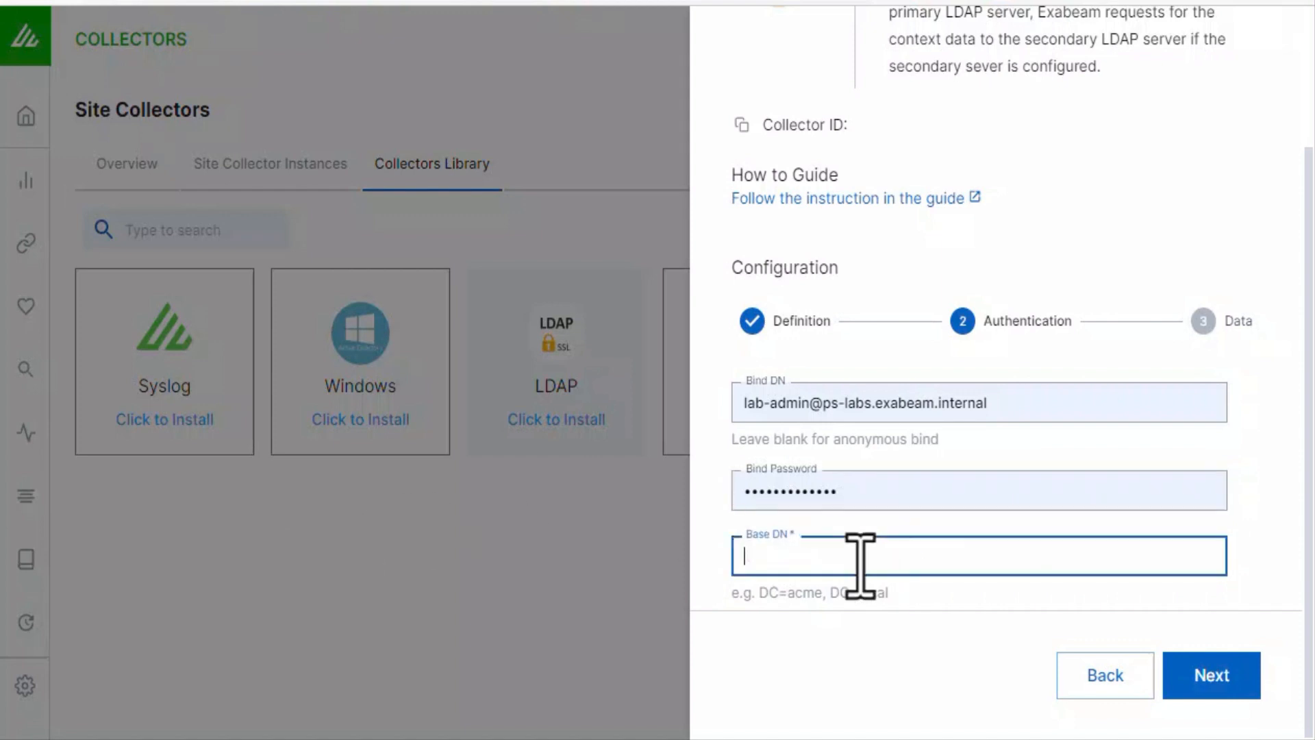
text(dc=ps-labs,dc=Exabeam,dc=internal)
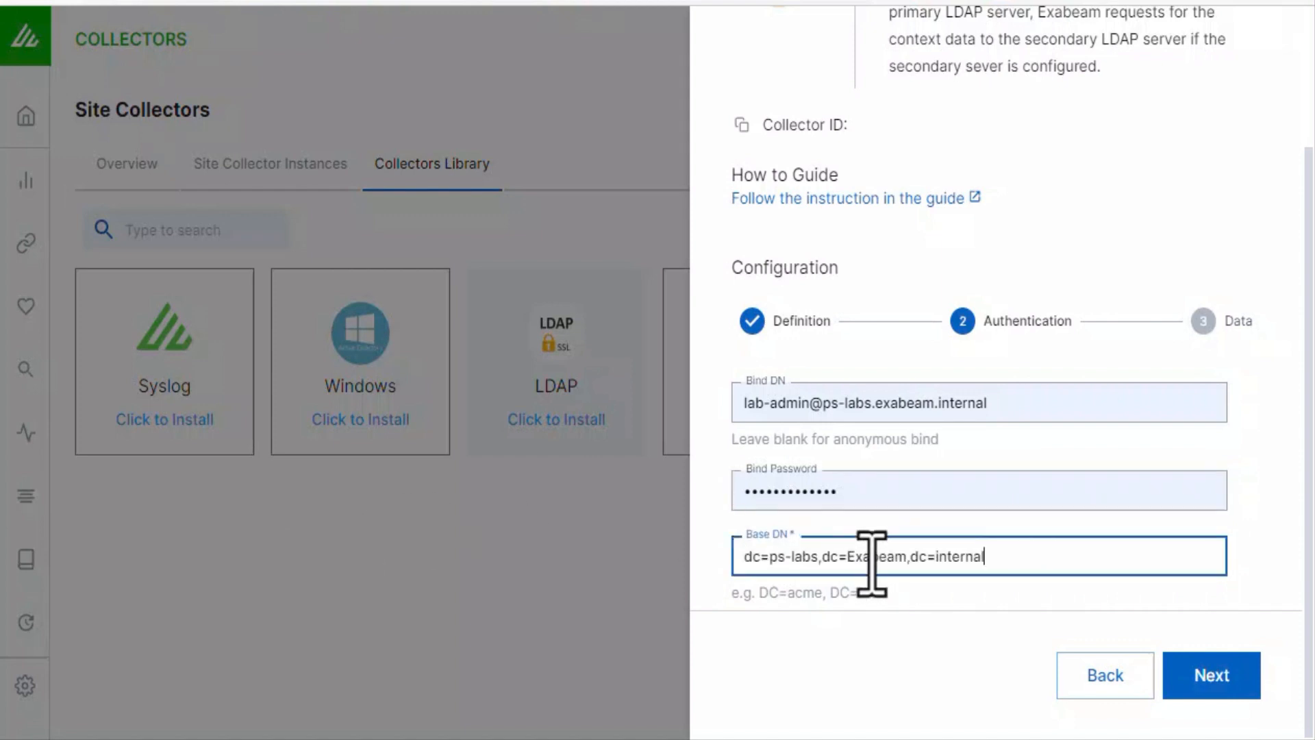
Step: Complete the LDAP collector setup with the 1 hour LDAP sync frequency and return to the collectors overview
click(1211, 677)
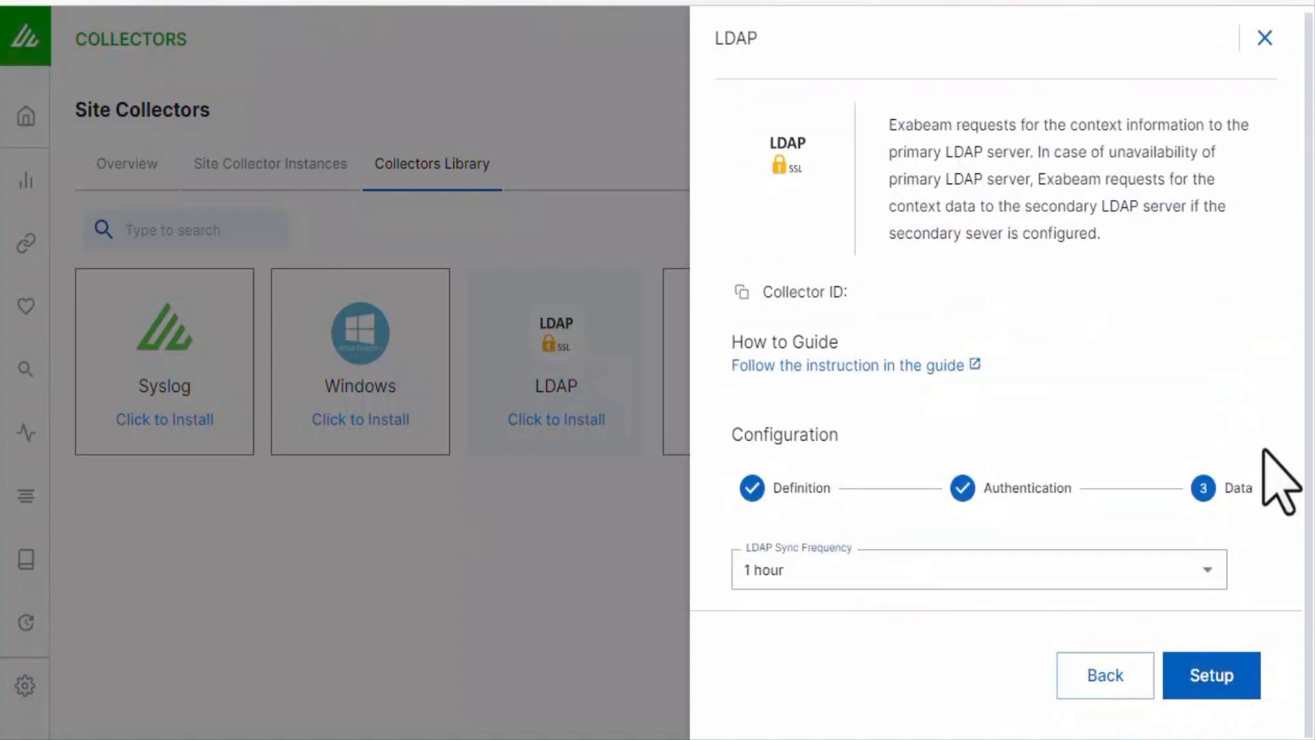
click(1219, 685)
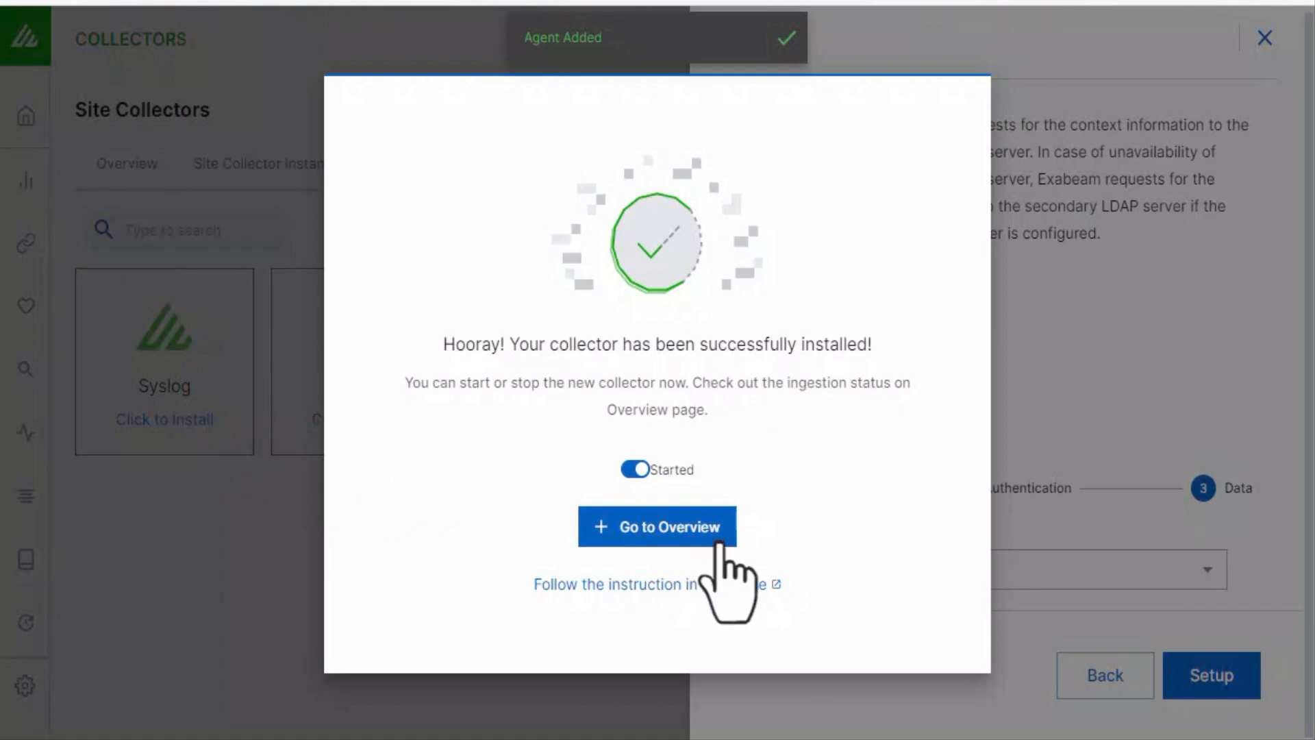
click(693, 534)
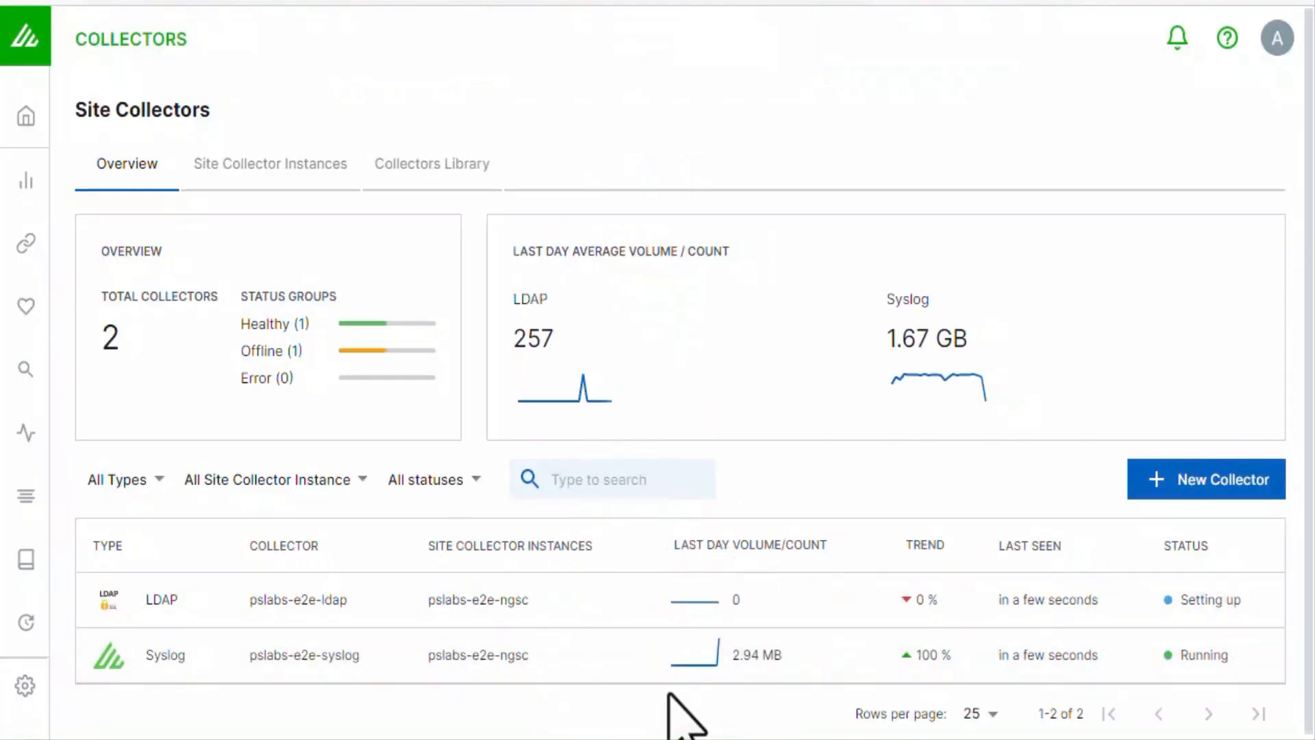